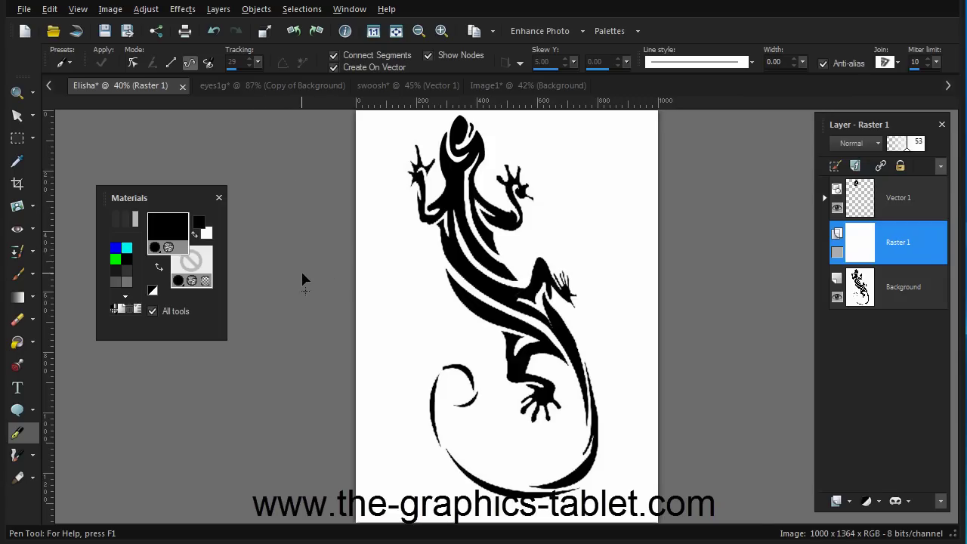
Bring the eyes1g face drawing forward in place of the lizard image.
left_click(263, 89)
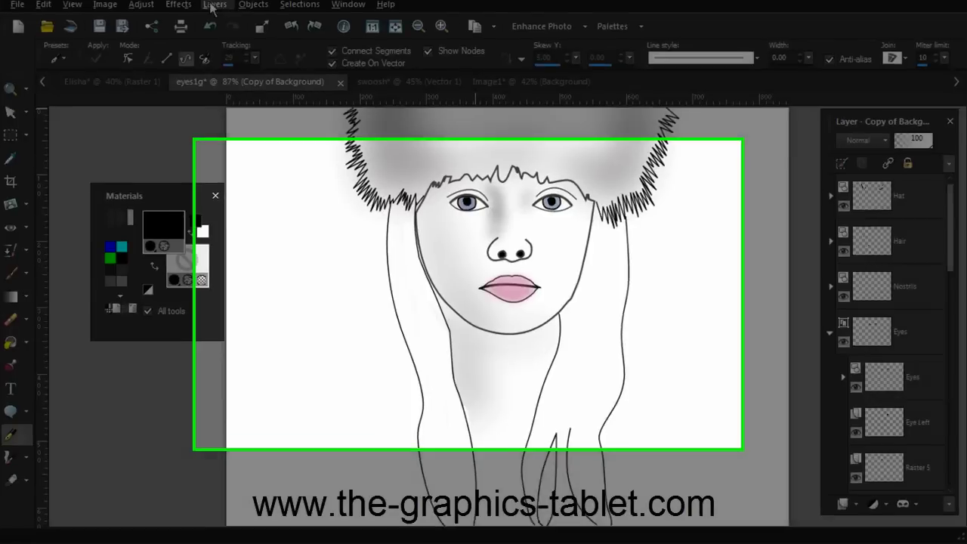
left_click(219, 9)
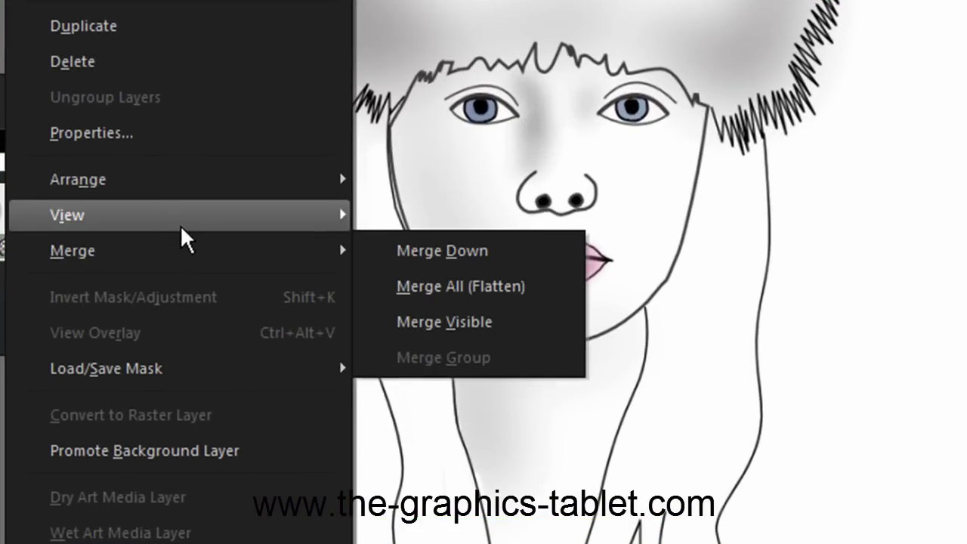
mouse_move(186, 219)
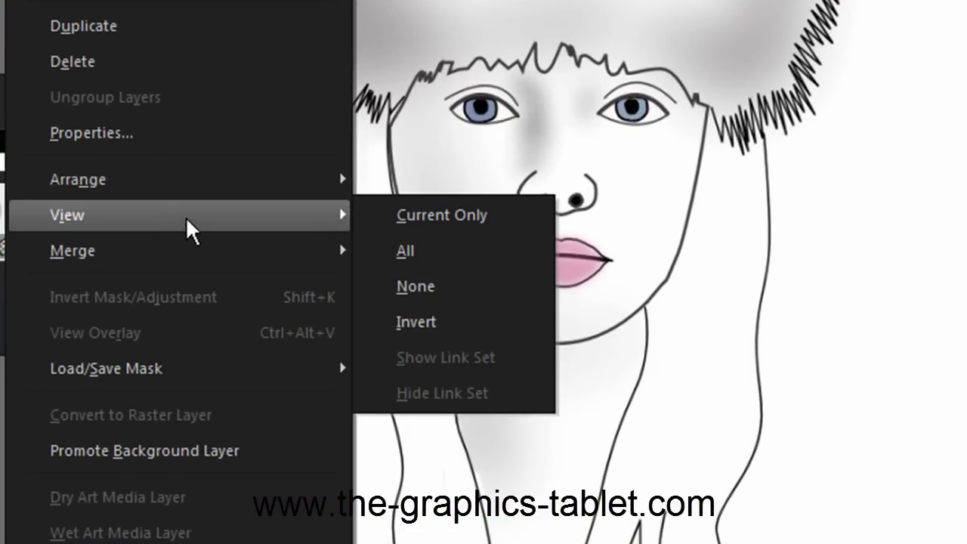
left_click(454, 214)
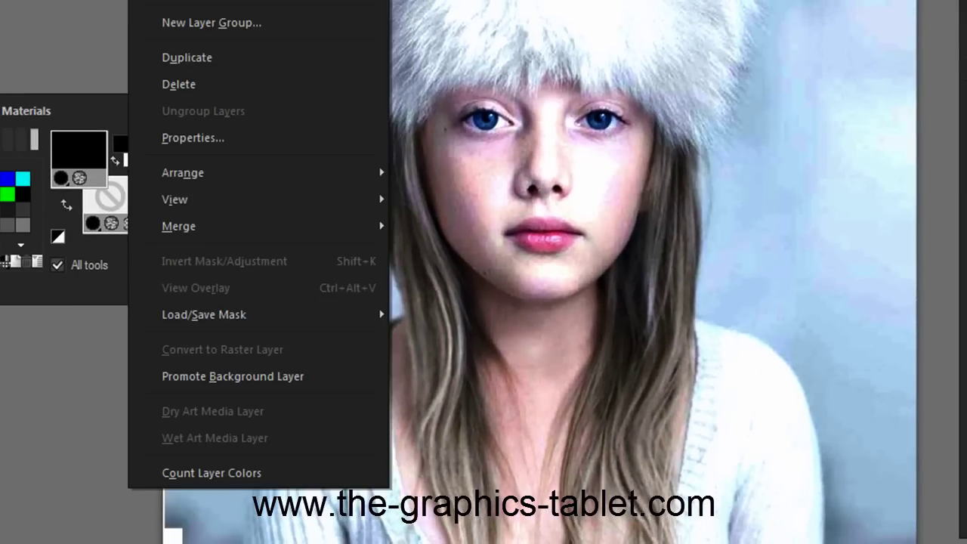
mouse_move(274, 204)
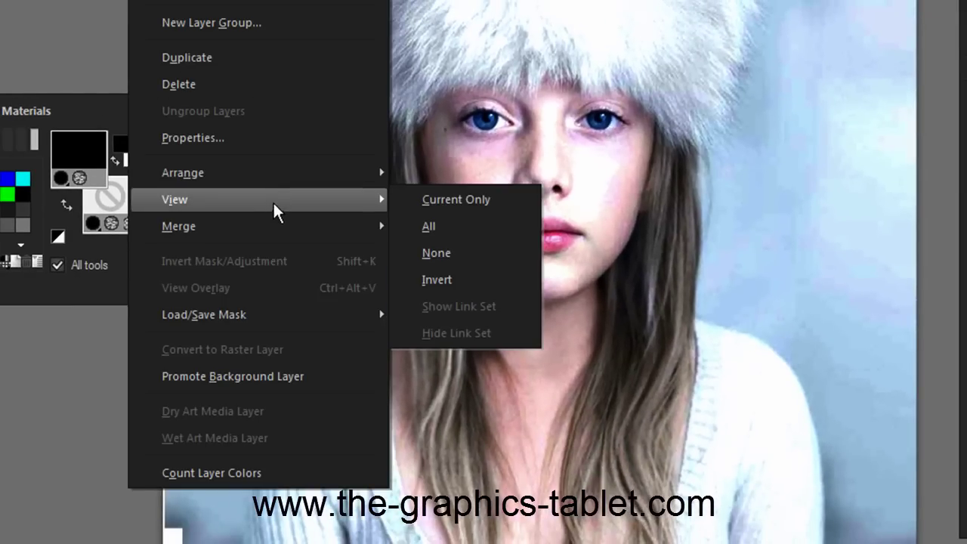
left_click(480, 226)
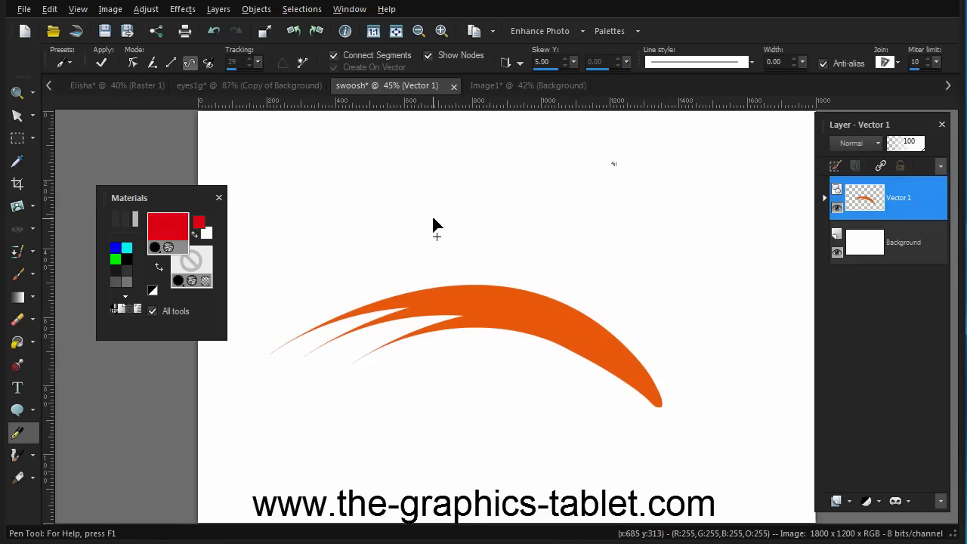
Reset the colours to default black and white and make the fill transparent.
left_click(152, 291)
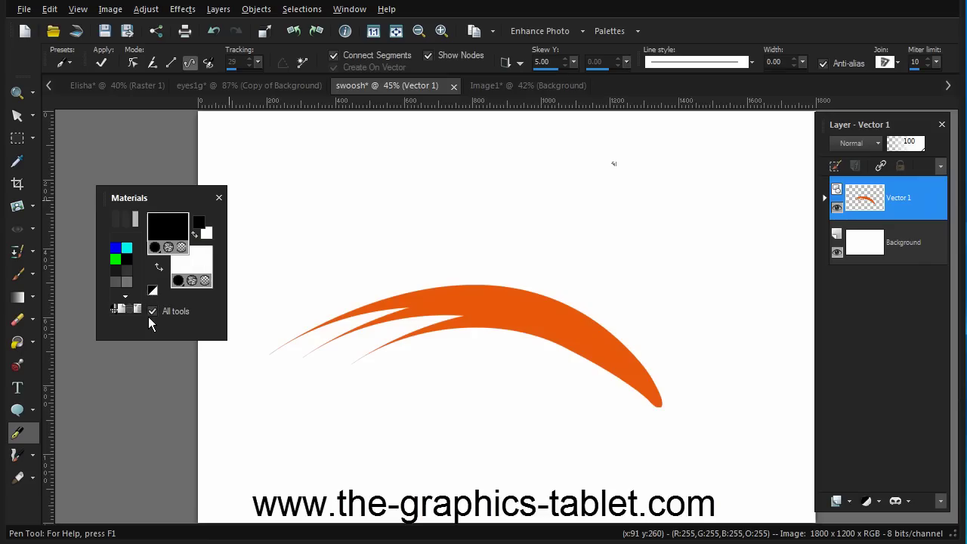
left_click(203, 281)
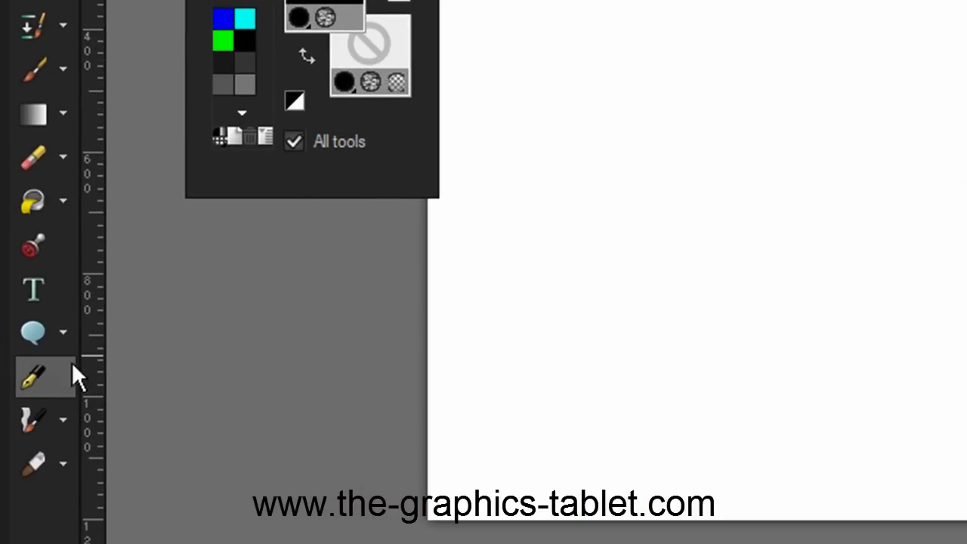
Select the Pen tool in Draw Point to Point – Bezier Curves mode.
left_click(45, 385)
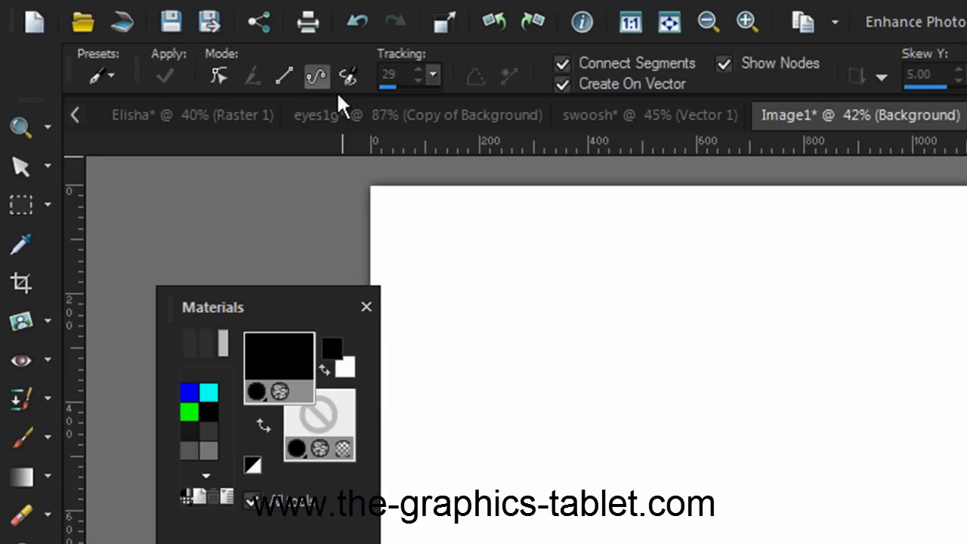
left_click(305, 77)
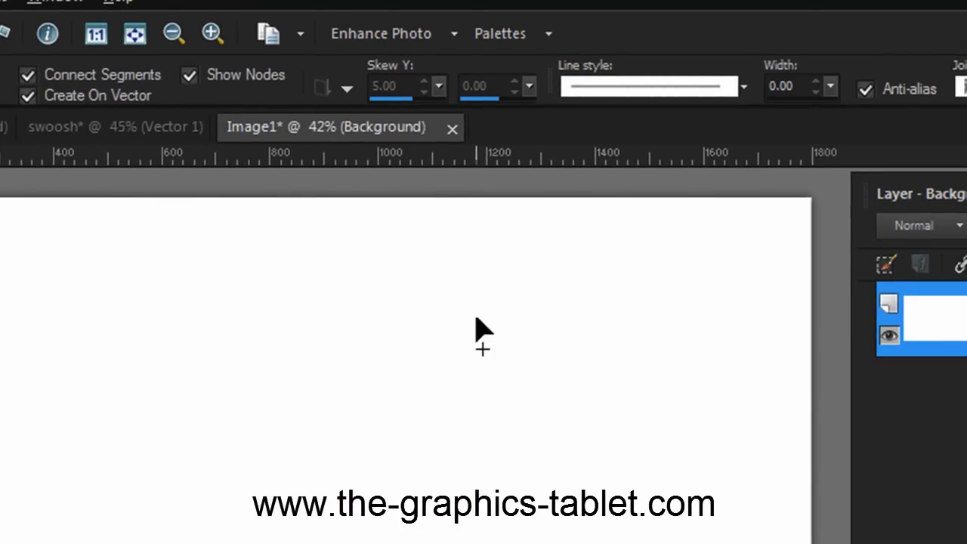
Pick Round Ends from the Tool Options line style list.
left_click(744, 85)
left_click_drag(720, 189, 723, 162)
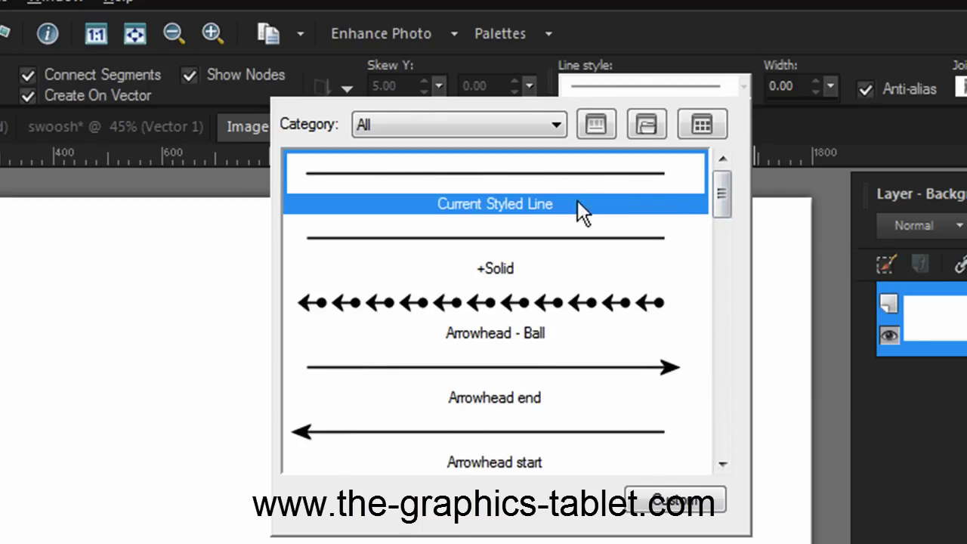
left_click_drag(726, 184, 721, 413)
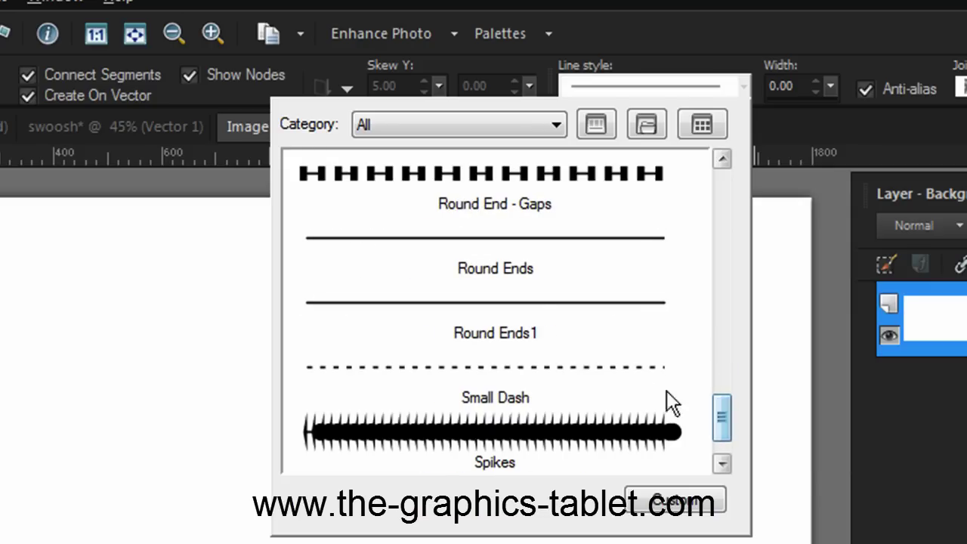
left_click(523, 281)
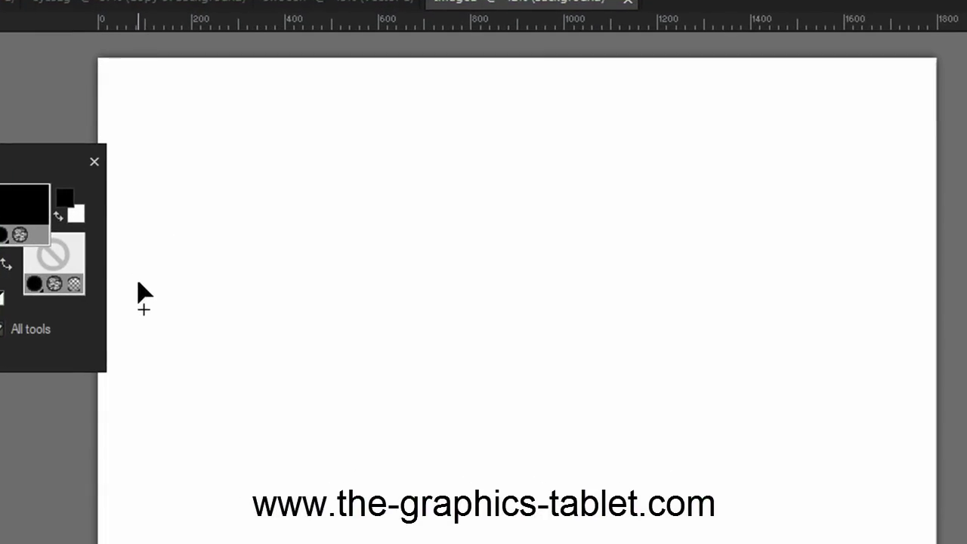
Draw a four-node Bezier S-curve across Image1, redoing the badly curved second segment.
left_click(251, 287)
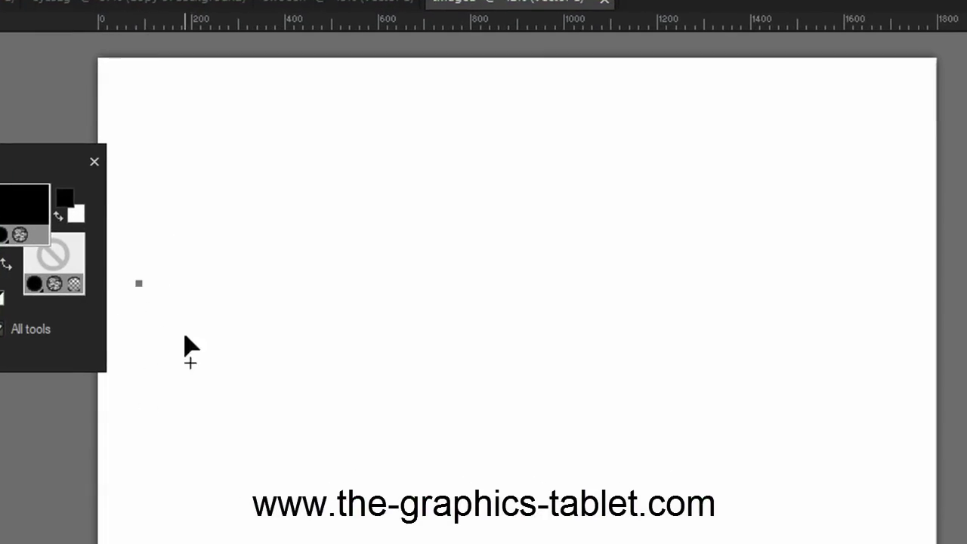
left_click(309, 287)
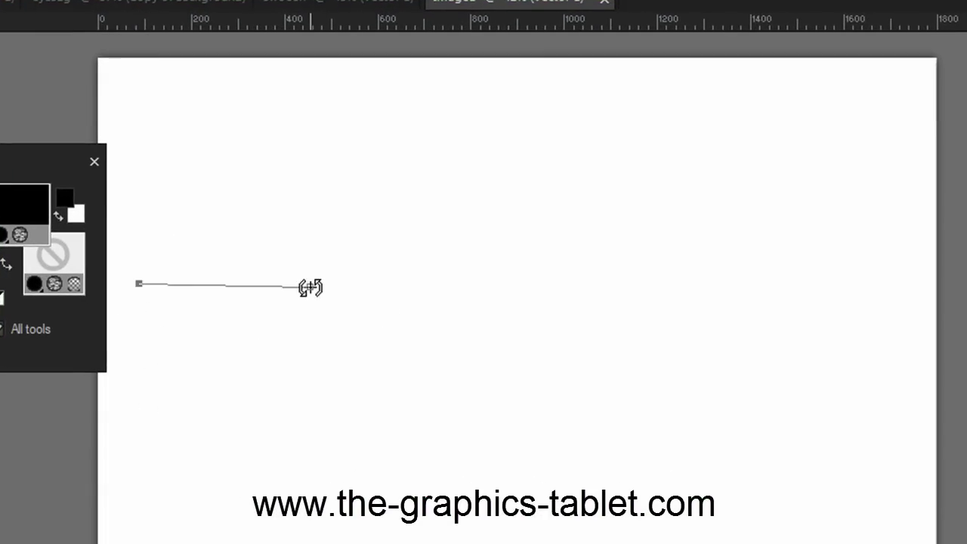
left_click_drag(310, 287, 0, 517)
key("BackSpace")
left_click_drag(310, 286, 747, 71)
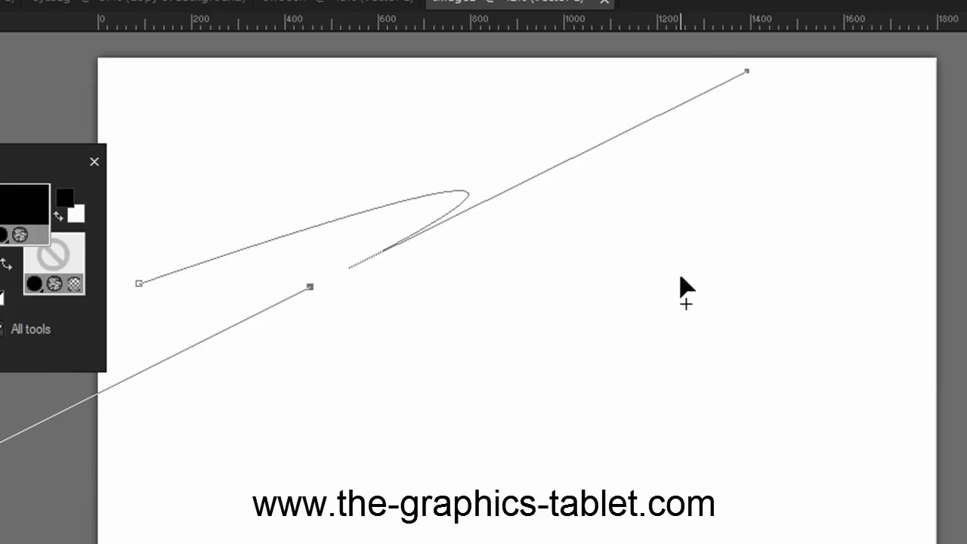
mouse_move(699, 223)
left_mouse_down()
mouse_move(718, 160)
mouse_move(635, 184)
mouse_move(410, 211)
mouse_move(282, 181)
mouse_move(119, 97)
left_mouse_up()
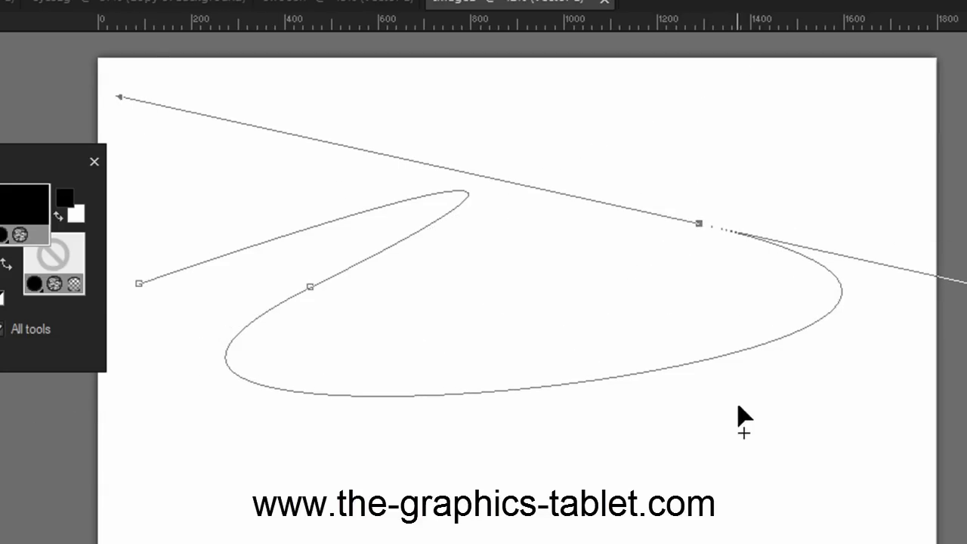
left_click_drag(843, 119, 928, 175)
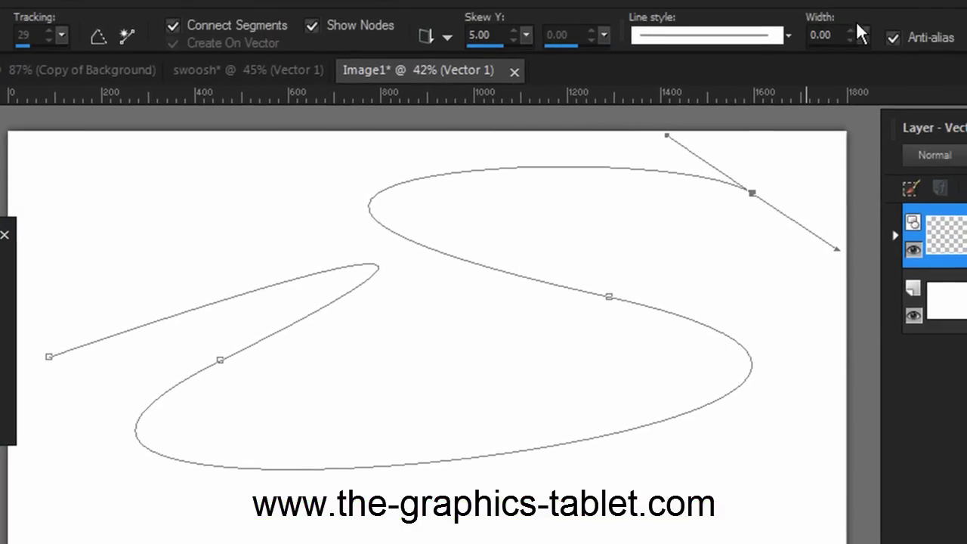
Raise the stroke width to 7.00, preview it with the Zoom tool, then return to the Pen.
left_click(850, 32)
left_click(849, 31)
left_click(849, 32)
left_click(849, 31)
left_click(849, 32)
left_click(849, 32)
left_click(850, 32)
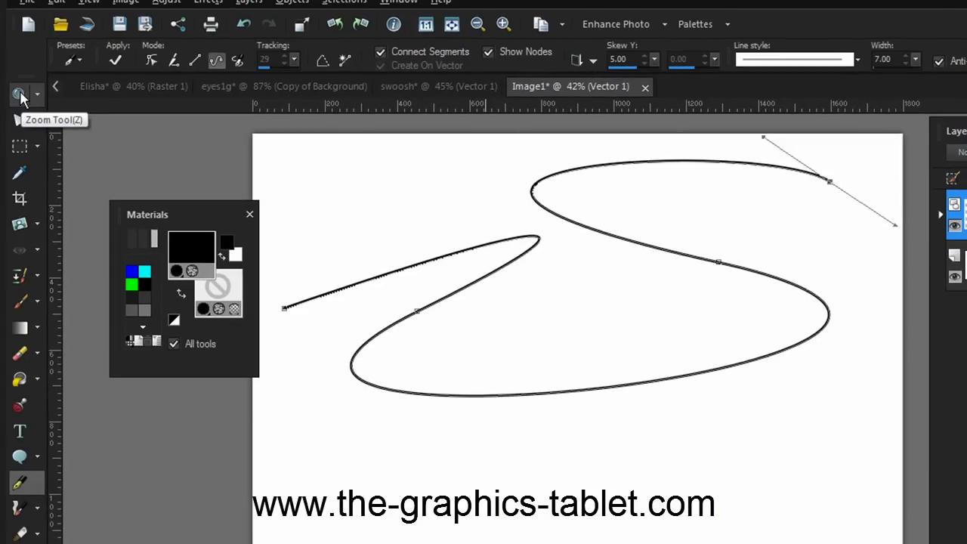
left_click(20, 95)
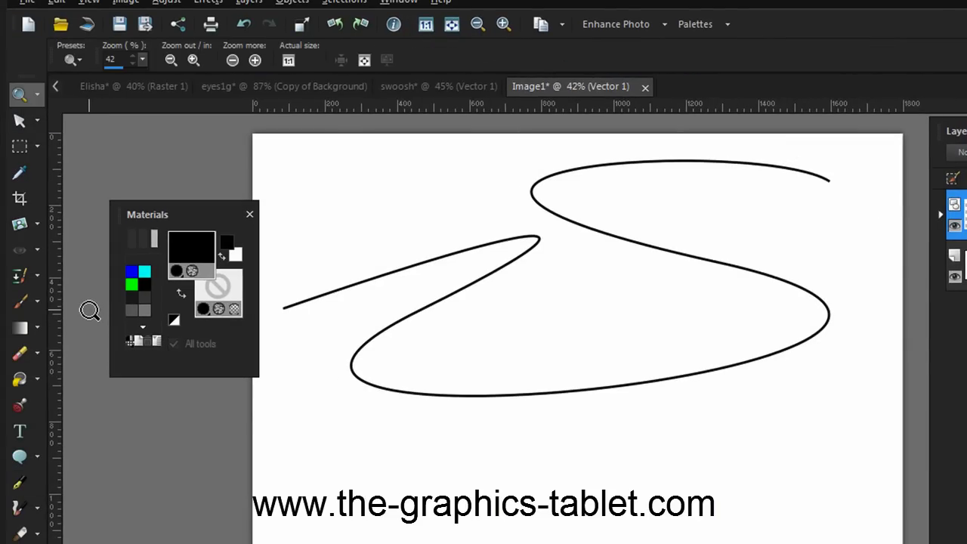
left_click(21, 486)
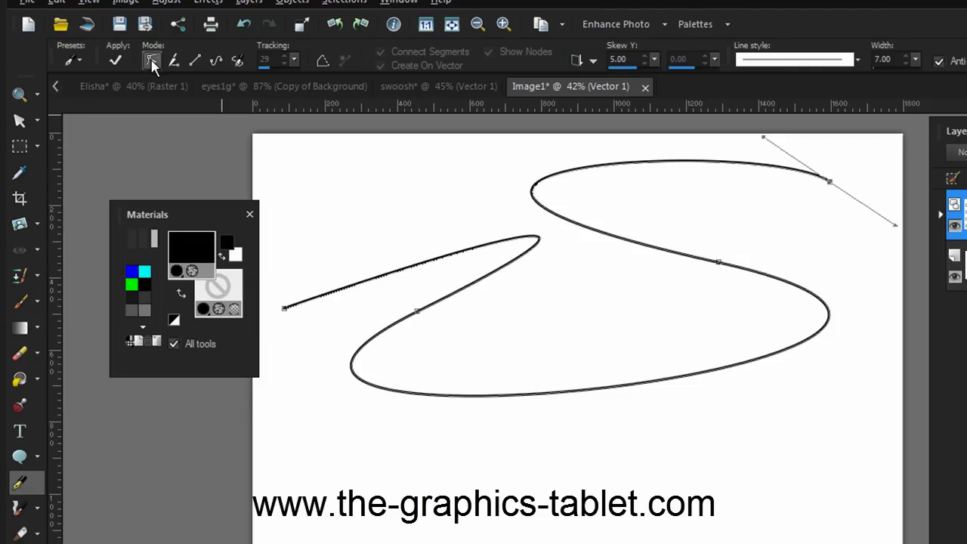
Select the right-loop node and drag its handle into a tighter upper-right hook.
left_click(718, 264)
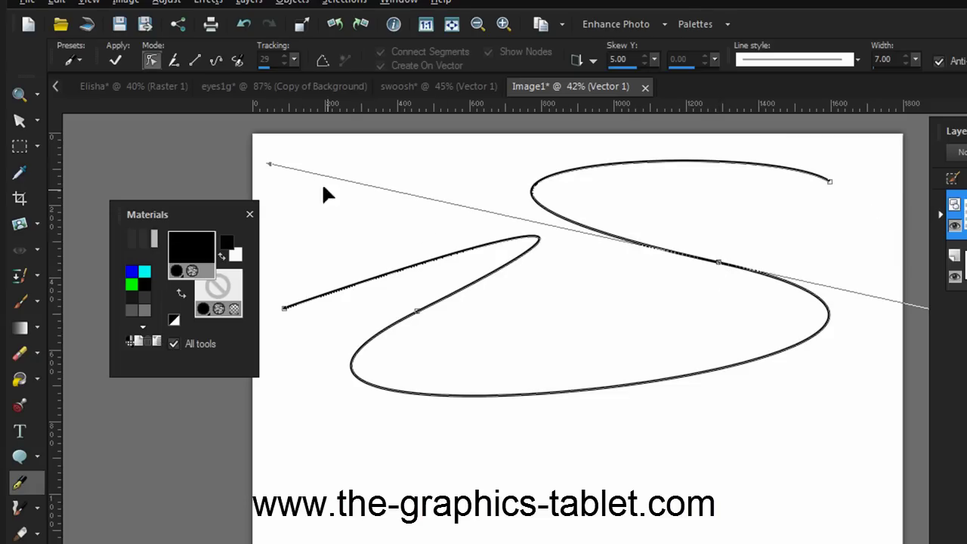
left_click_drag(270, 163, 577, 184)
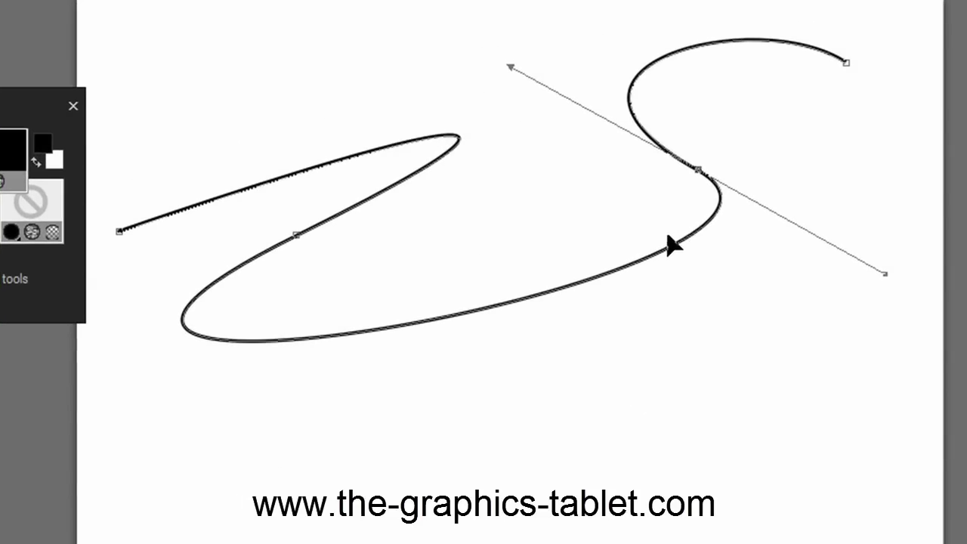
Make the right-rise node a cusp and reshape the top arc with its freed handle.
right_click(623, 204)
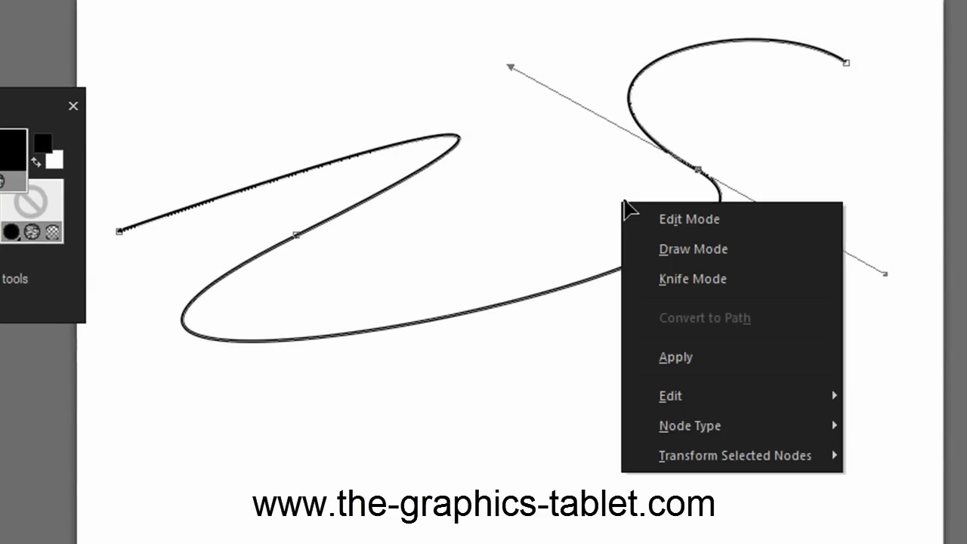
mouse_move(712, 424)
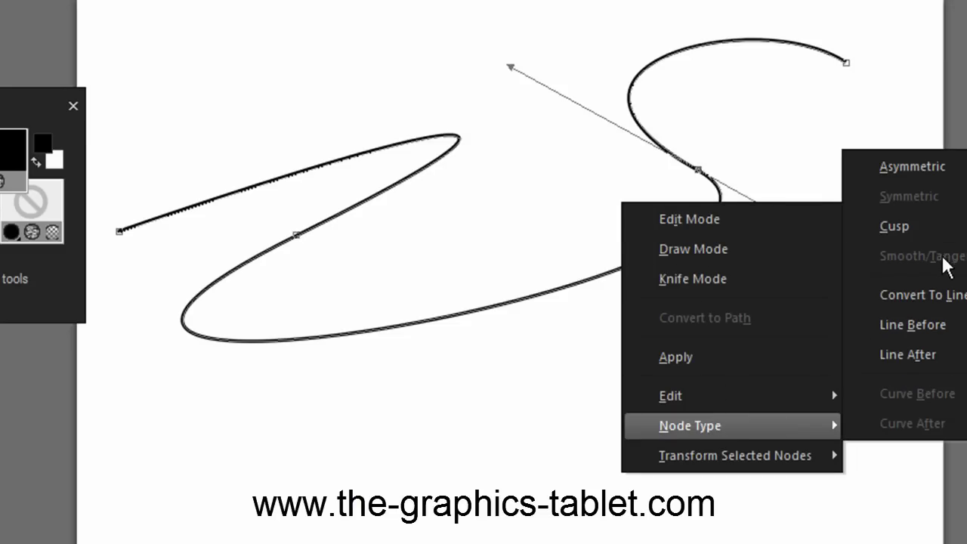
left_click(896, 225)
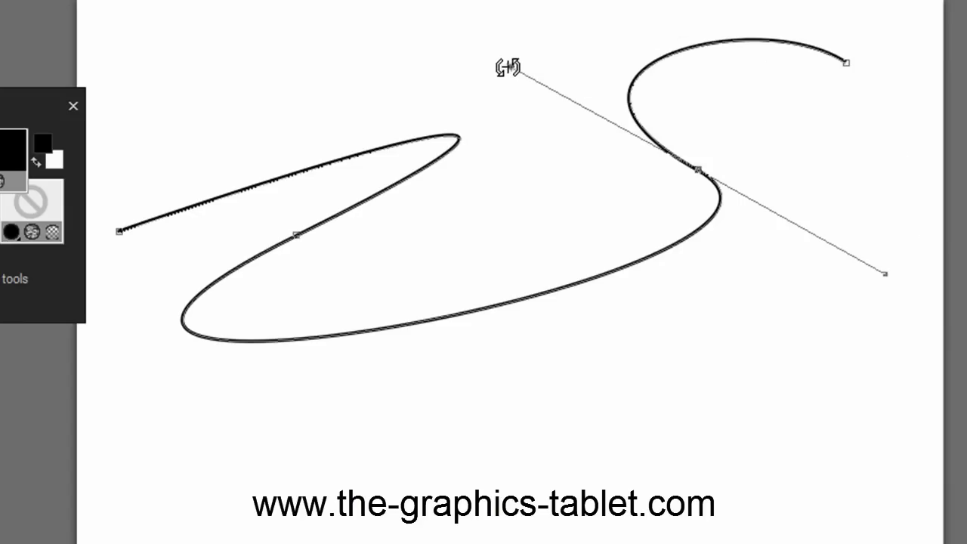
left_click_drag(510, 67, 631, 35)
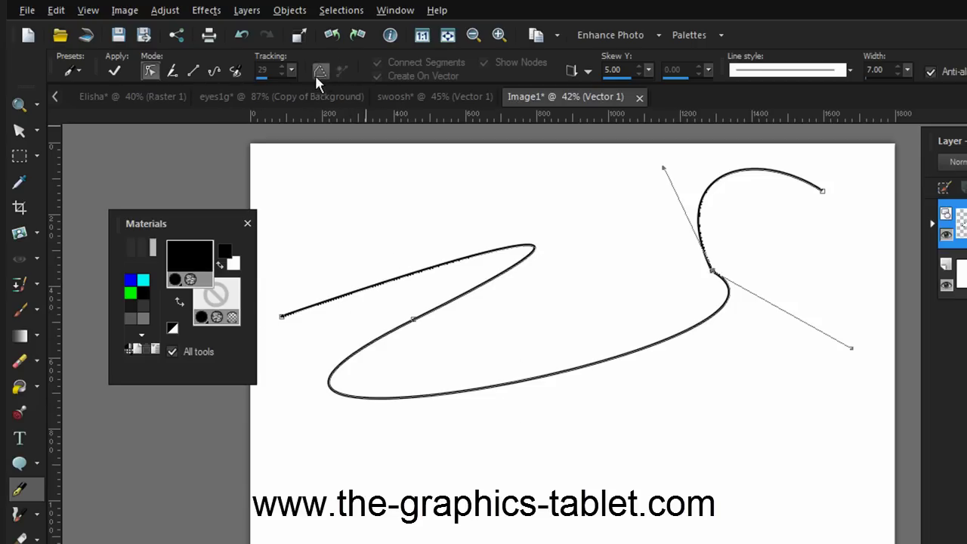
Select all path nodes, set the chosen node to Cusp, then deselect the paths.
left_click(296, 15)
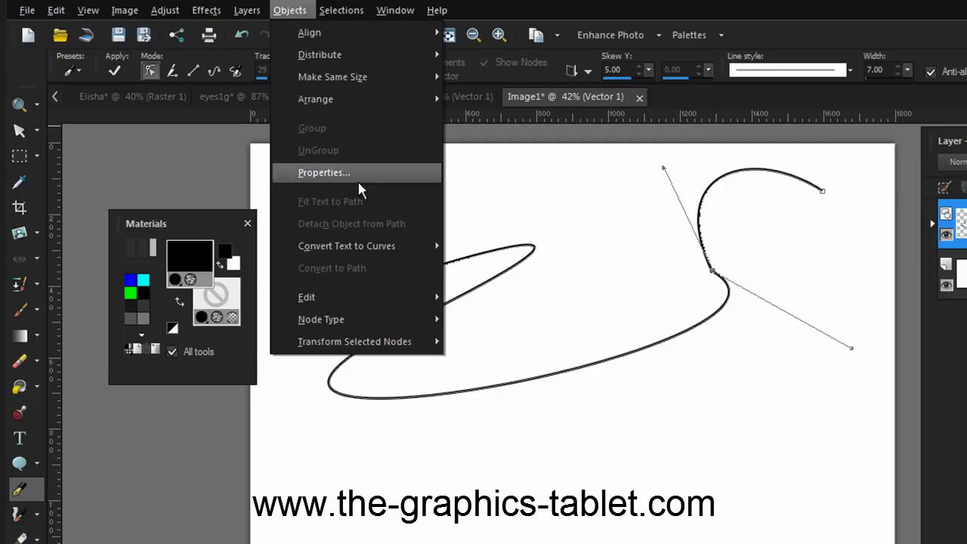
mouse_move(355, 294)
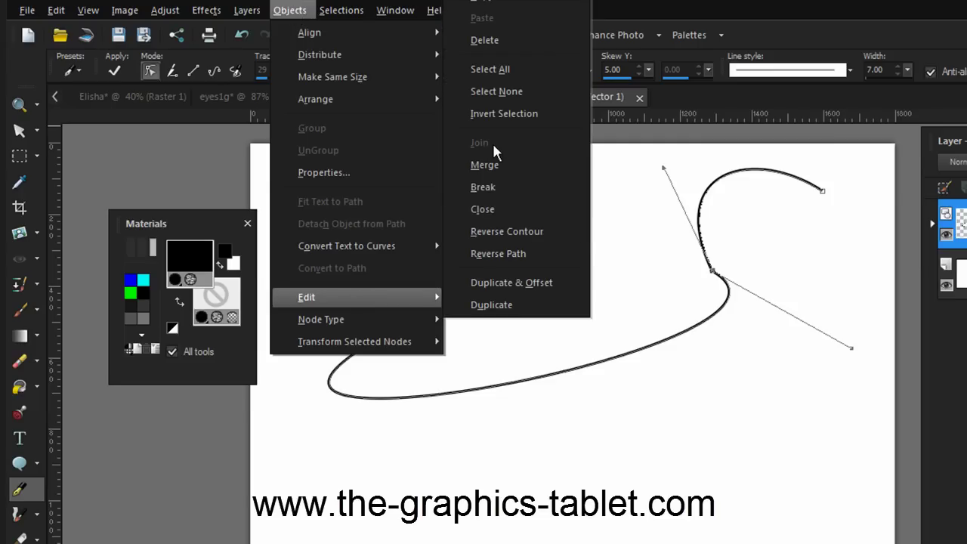
left_click(499, 69)
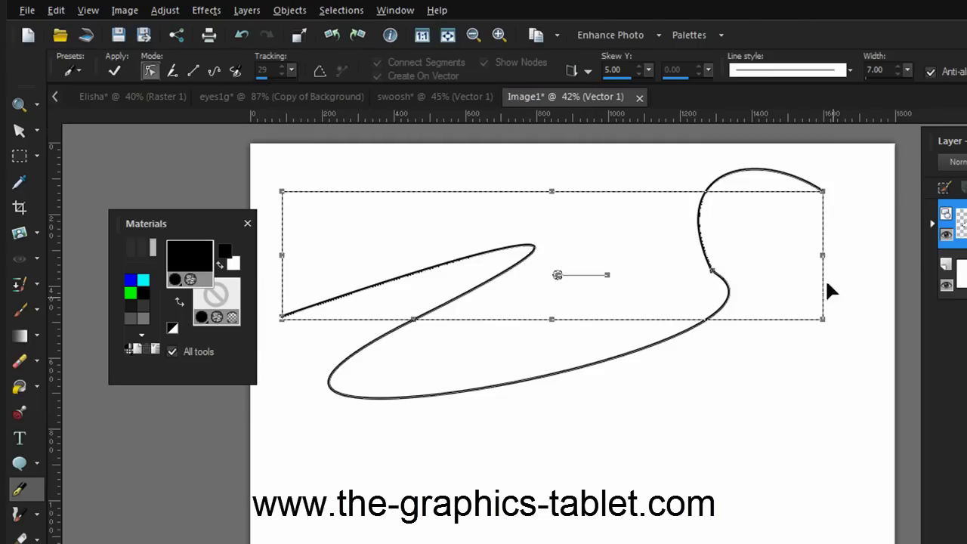
right_click(634, 234)
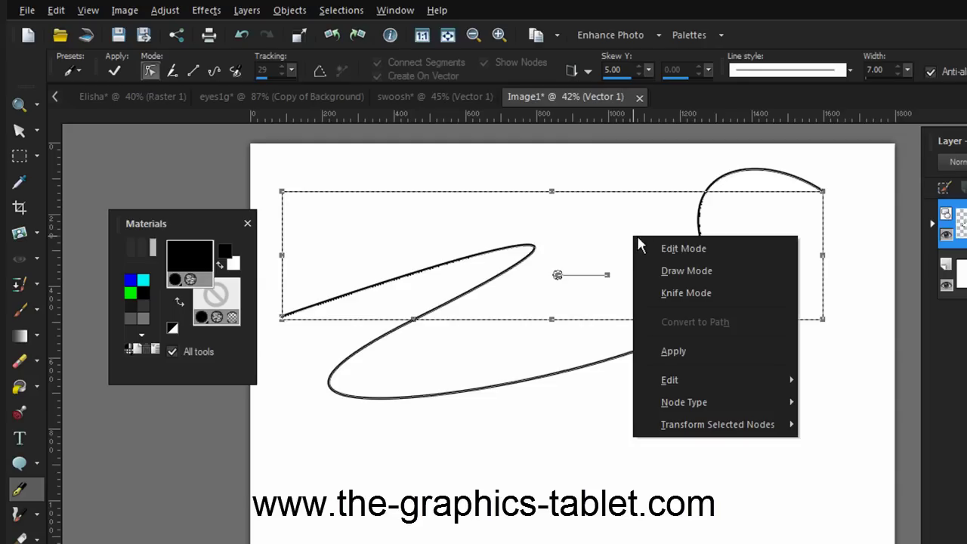
mouse_move(710, 402)
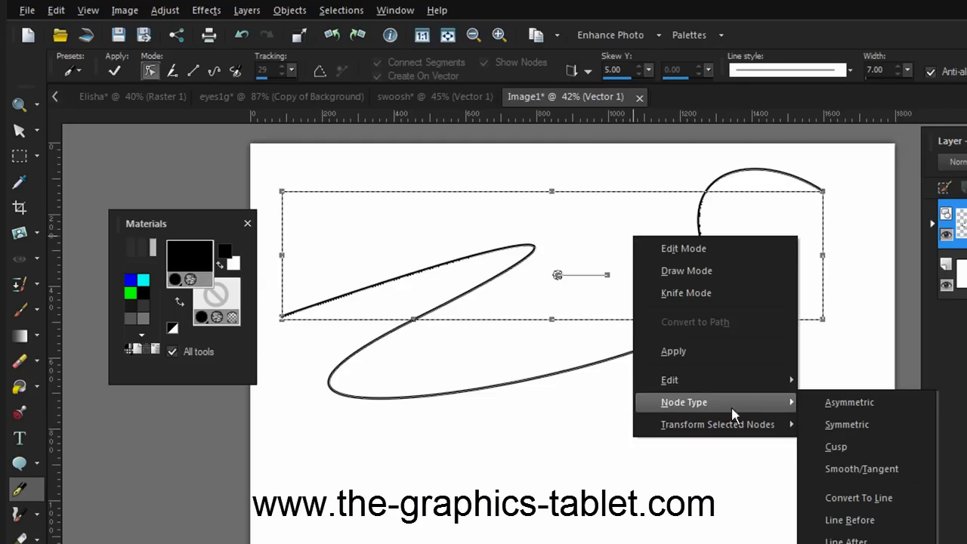
left_click(840, 446)
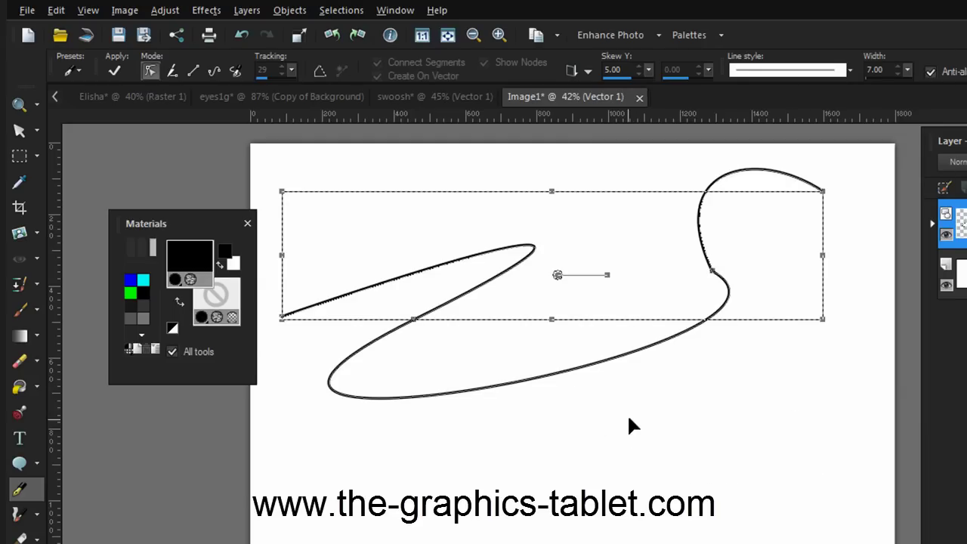
left_click(664, 414)
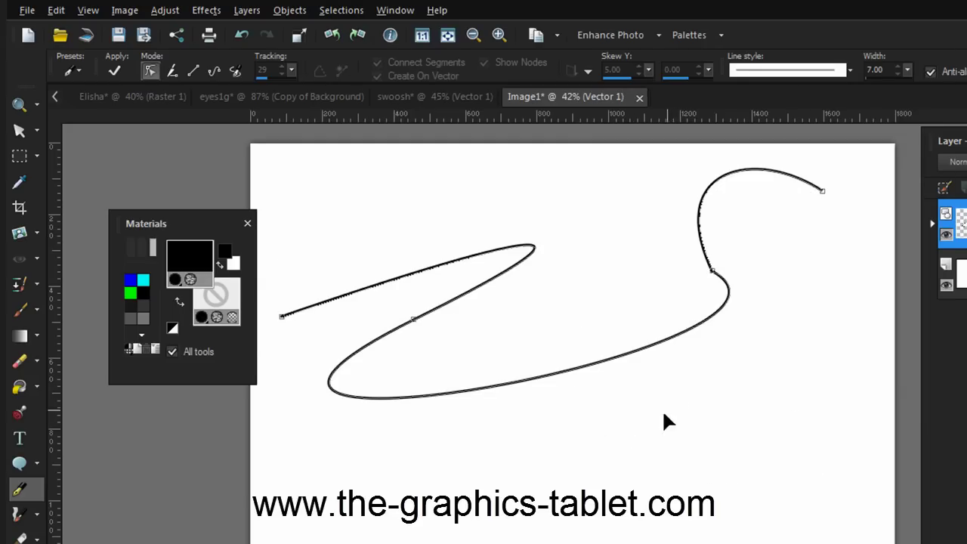
Flatten the lower loop, round the left arch and reshape the right segments into an S.
left_click(413, 319)
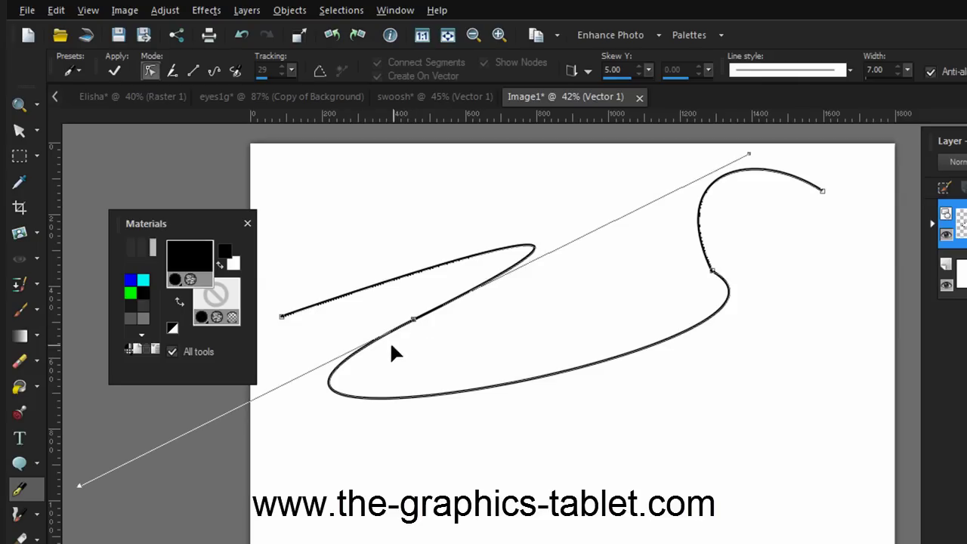
left_click_drag(76, 487, 466, 421)
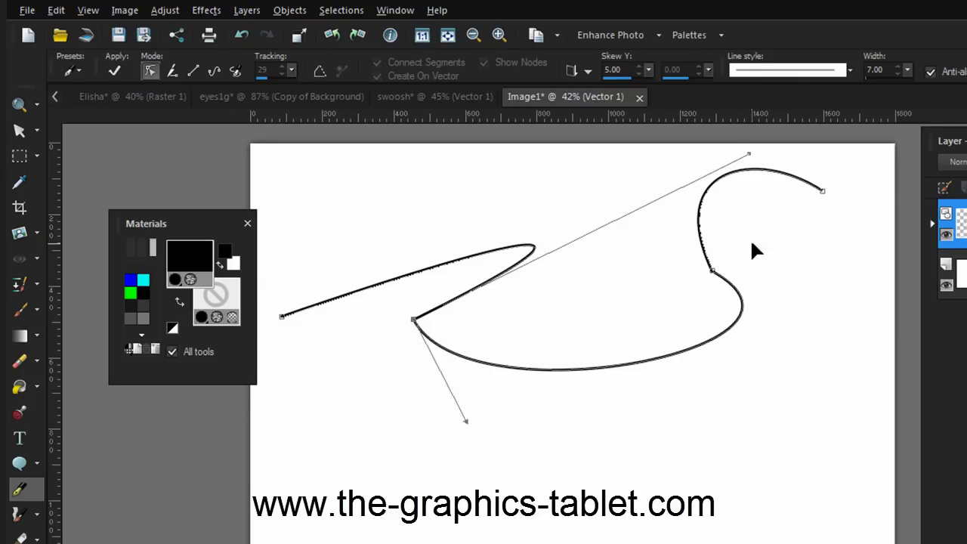
left_click_drag(749, 155, 343, 237)
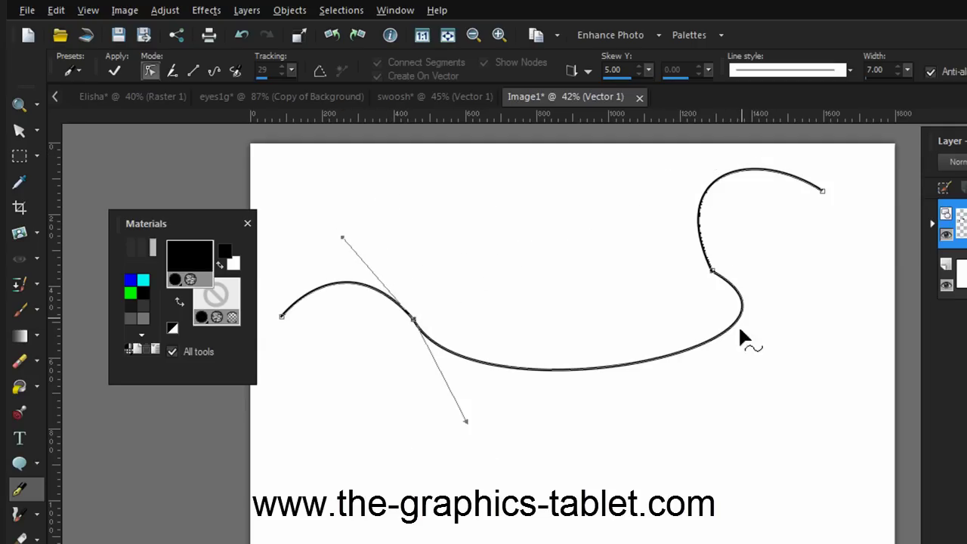
left_click(712, 272)
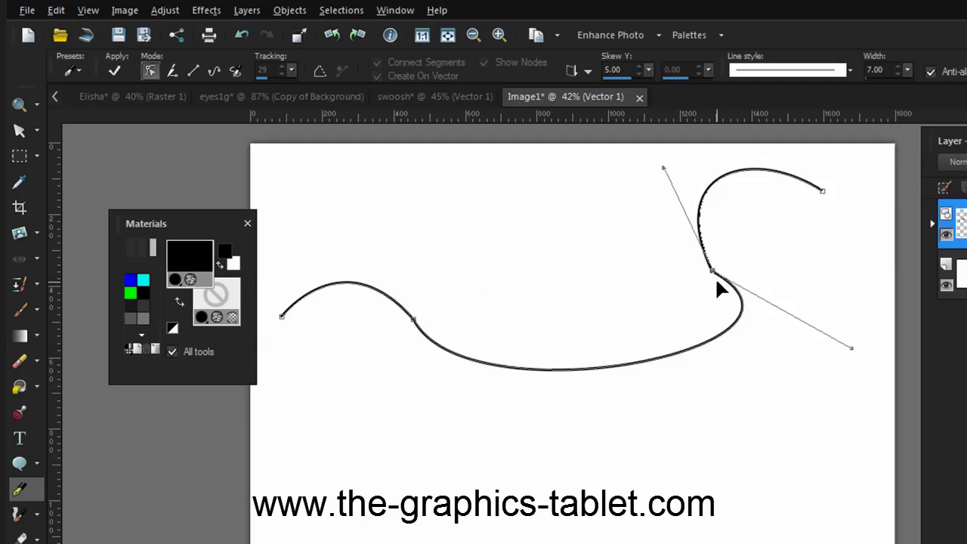
left_click_drag(663, 168, 601, 224)
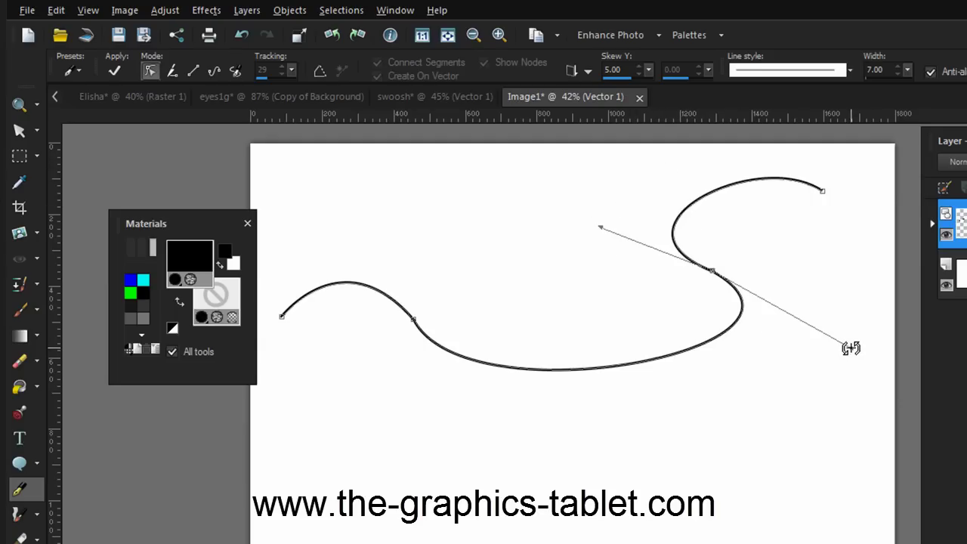
left_click_drag(851, 350, 785, 428)
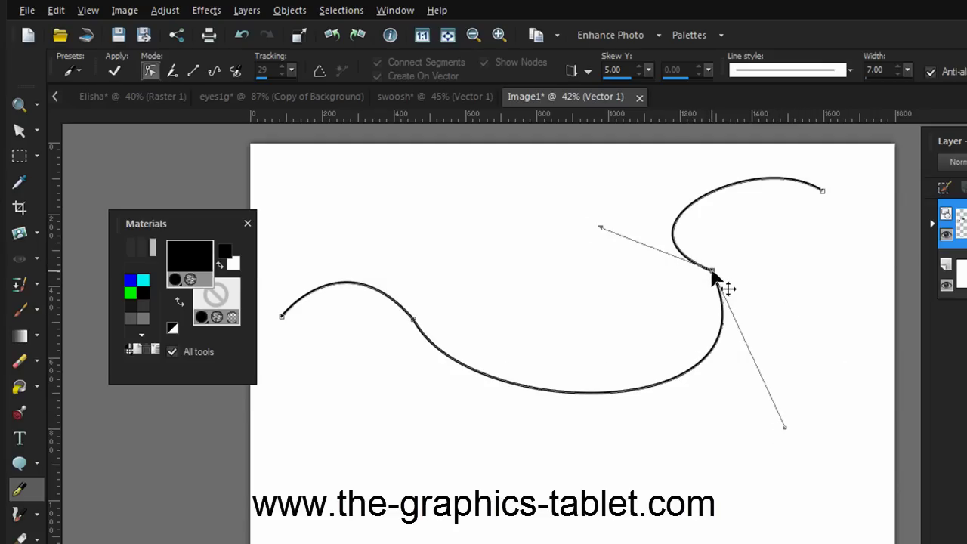
Shift the right-middle node and end point, then add a bottom node pulled up into a peak.
left_click_drag(712, 274, 840, 280)
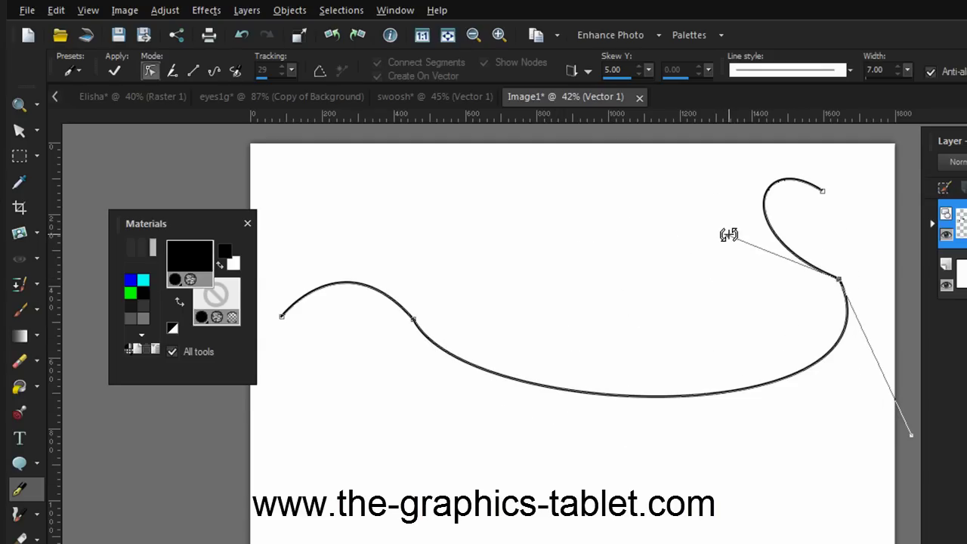
left_click_drag(727, 236, 753, 201)
left_click_drag(822, 187, 835, 169)
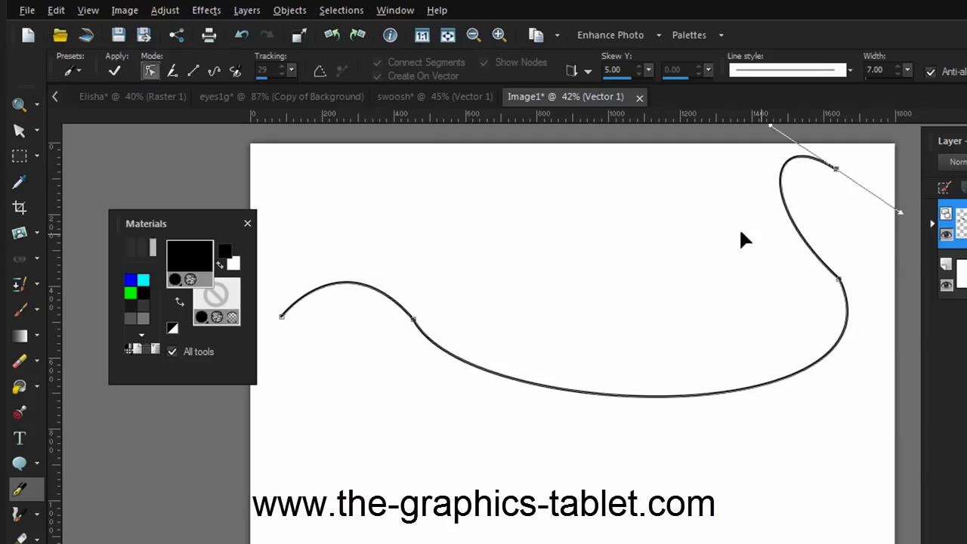
left_click(537, 384, "ctrl")
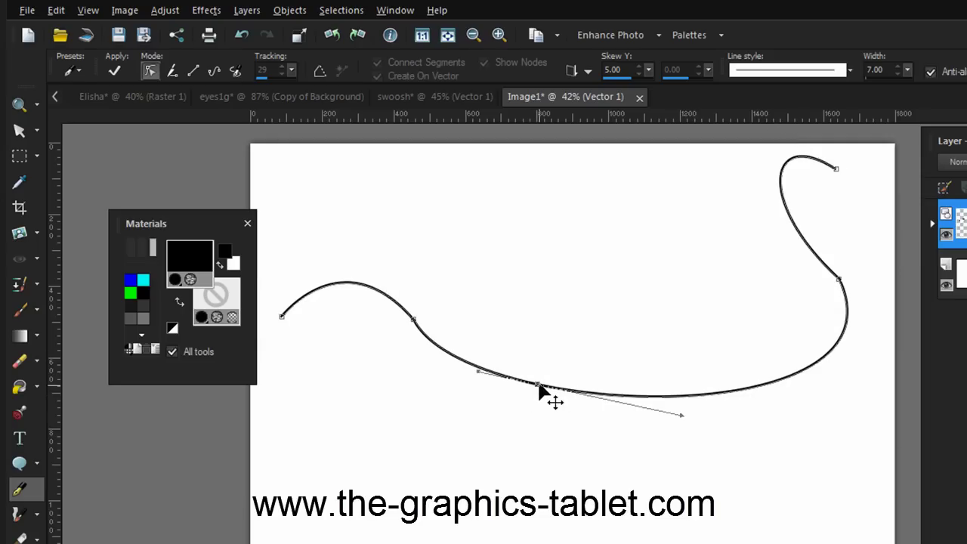
left_click_drag(536, 385, 553, 208)
Convert the peak node to a cusp and drag its handles so the right segment swoops down.
right_click(572, 276)
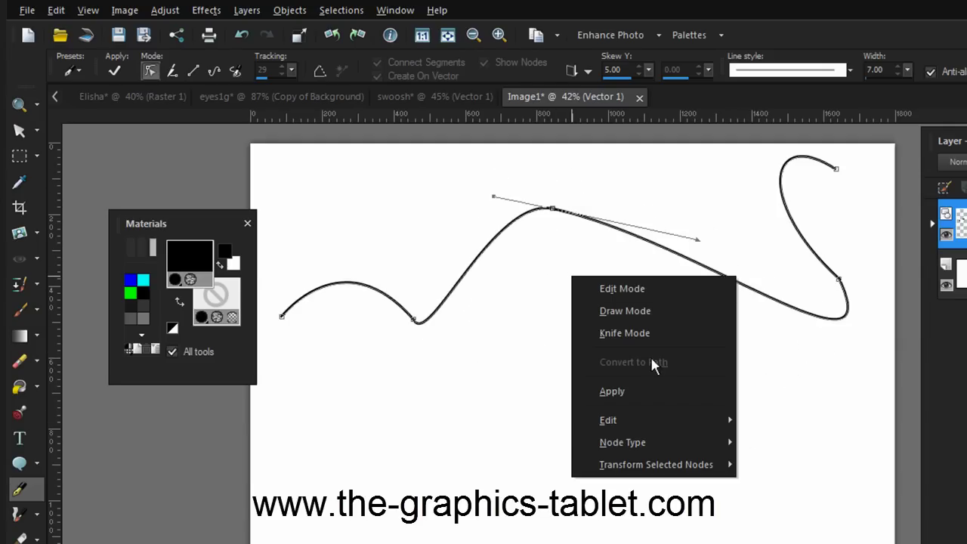
mouse_move(677, 440)
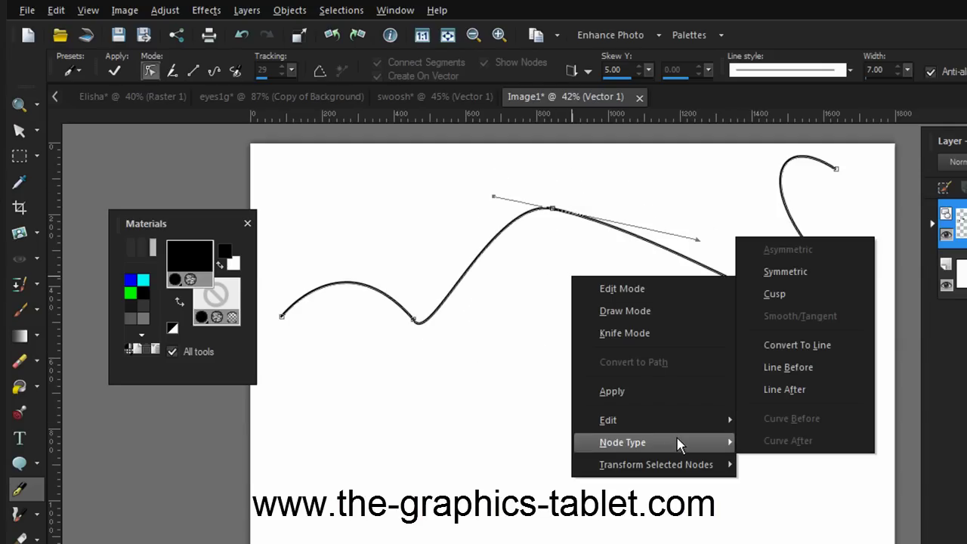
left_click(813, 293)
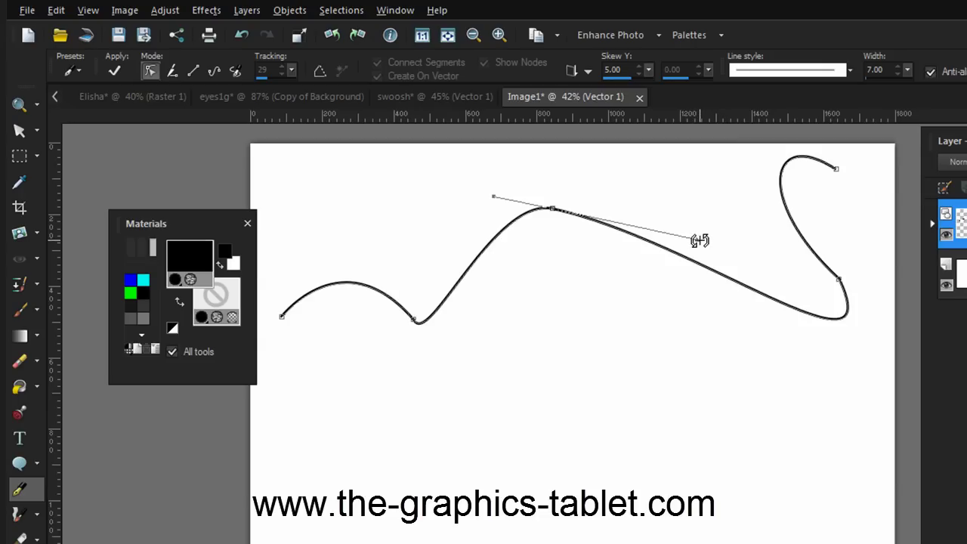
left_click_drag(699, 240, 643, 497)
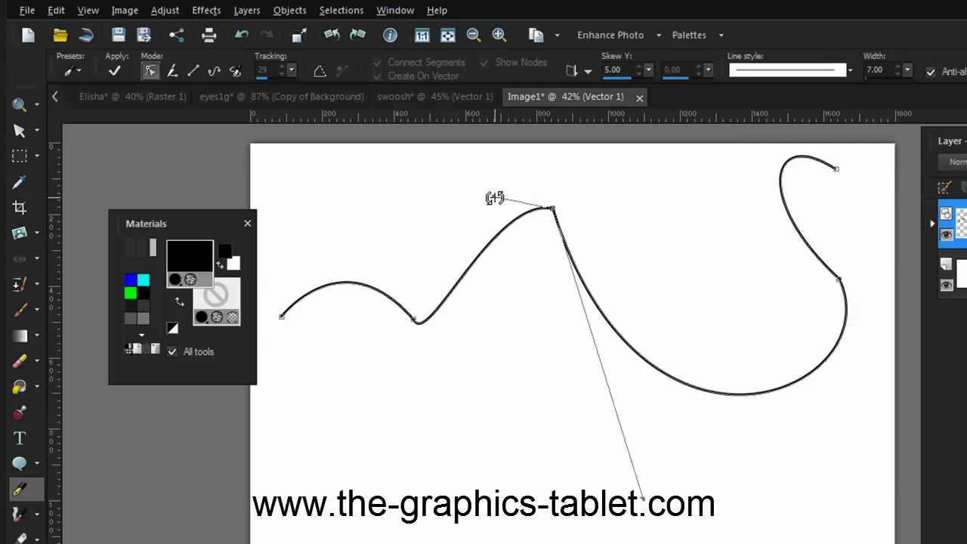
left_click_drag(494, 197, 549, 139)
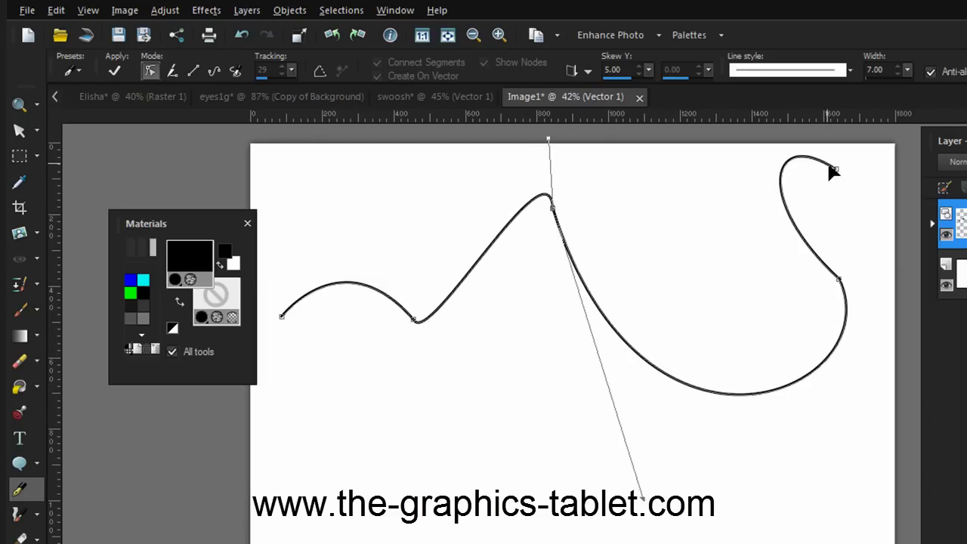
Add an Arrowhead end to the wavy line and set its stroke to dark grey.
left_click(851, 70)
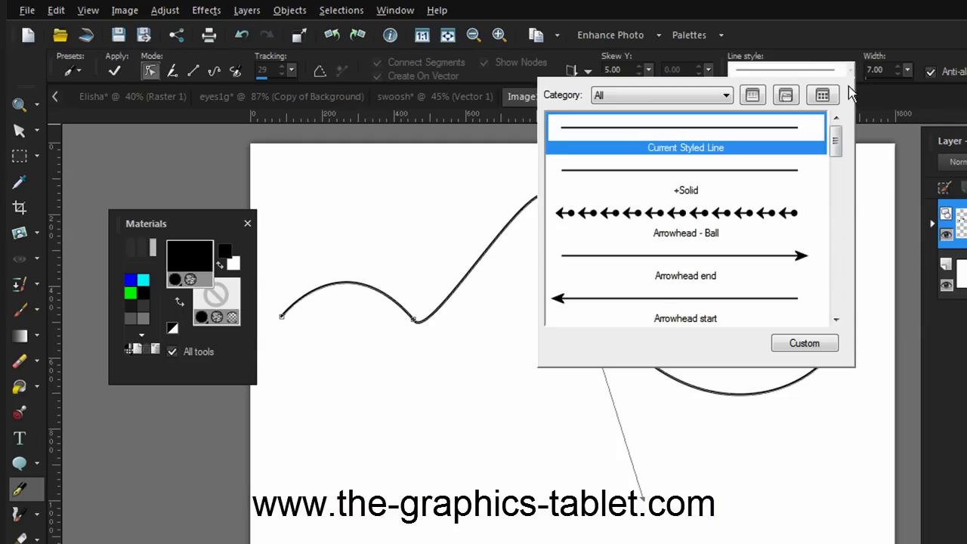
left_click(800, 257)
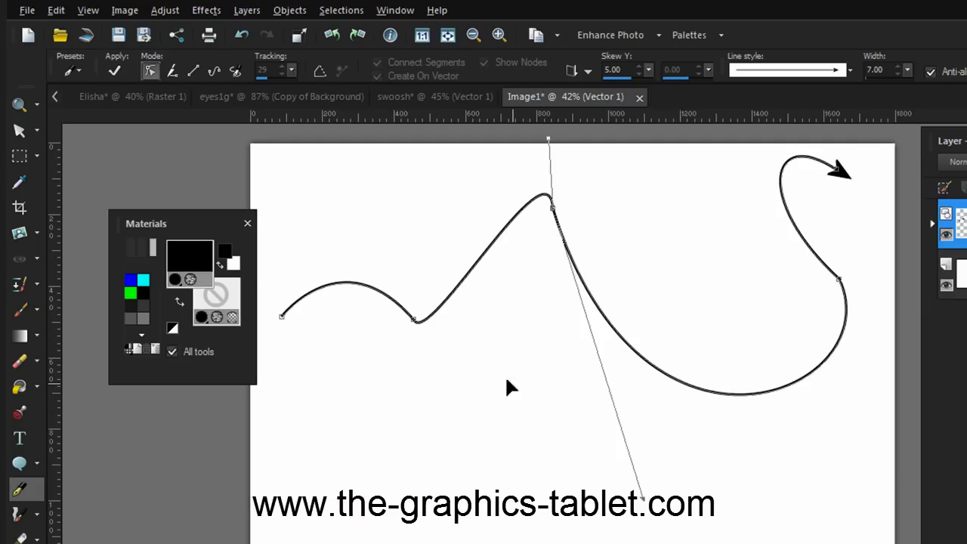
left_click(197, 256)
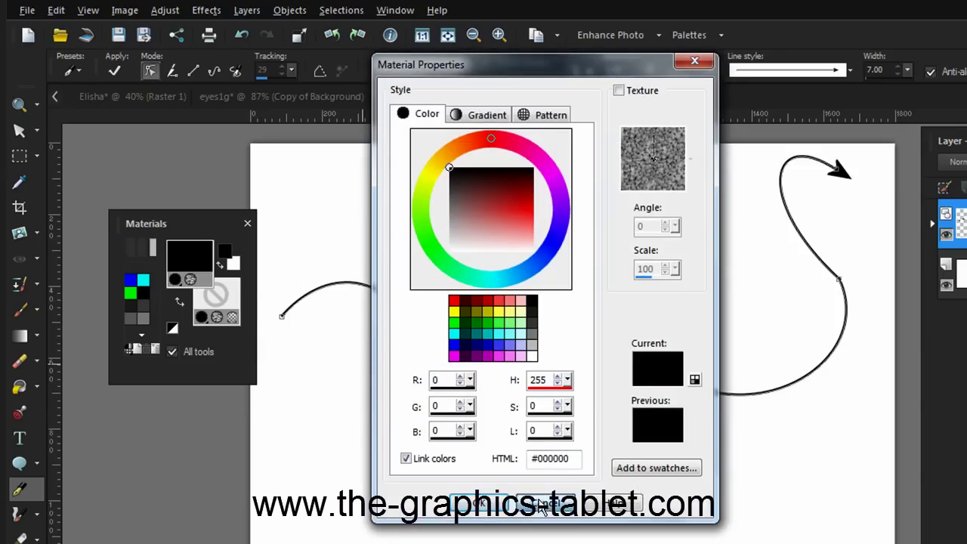
left_click(538, 504)
left_click(148, 278)
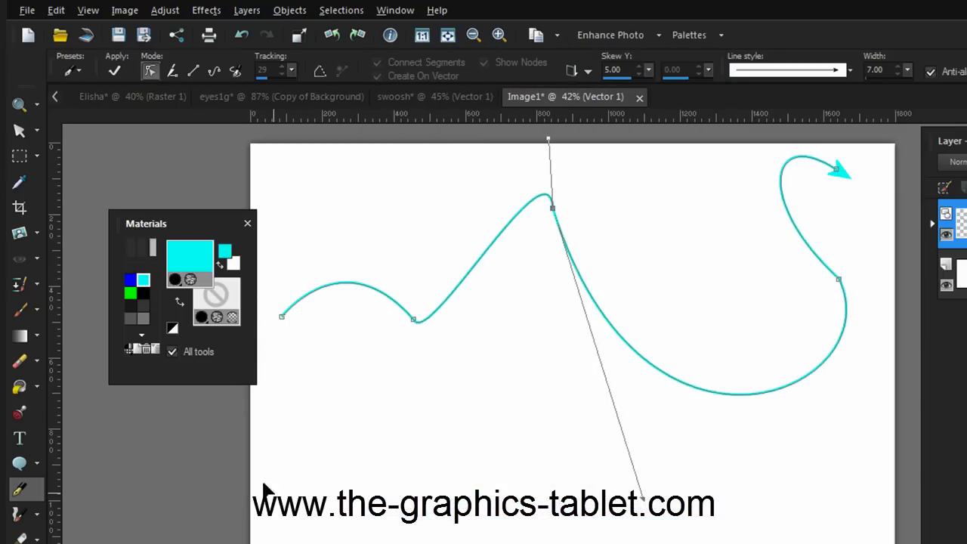
left_click(131, 279)
left_click(140, 293)
left_click(131, 319)
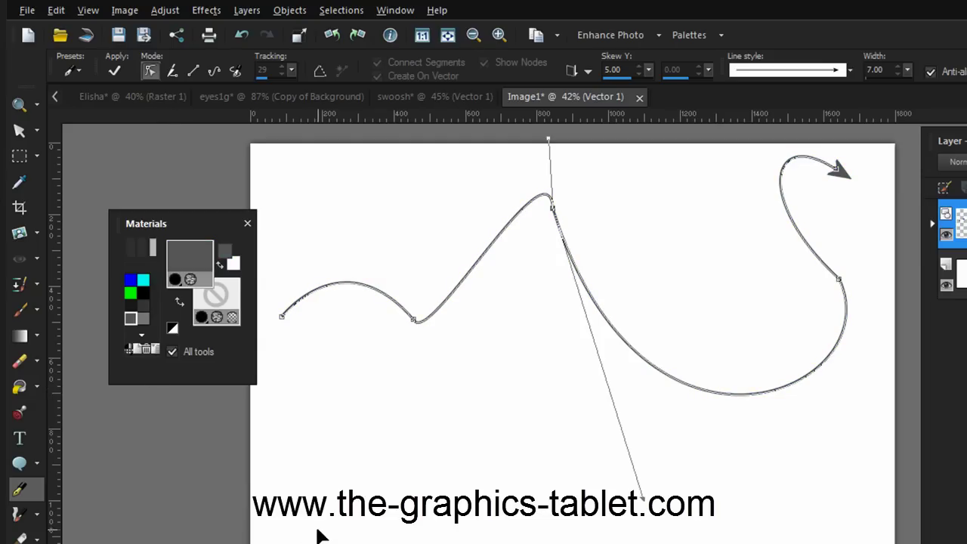
Set the line's stroke to blue, keeping the fill transparent after briefly trying white.
left_click(132, 278)
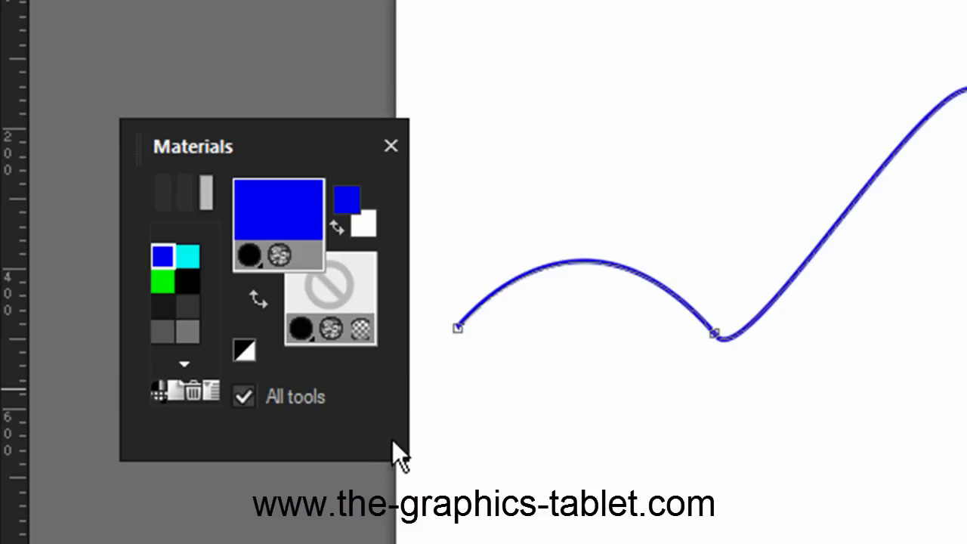
left_click(363, 330)
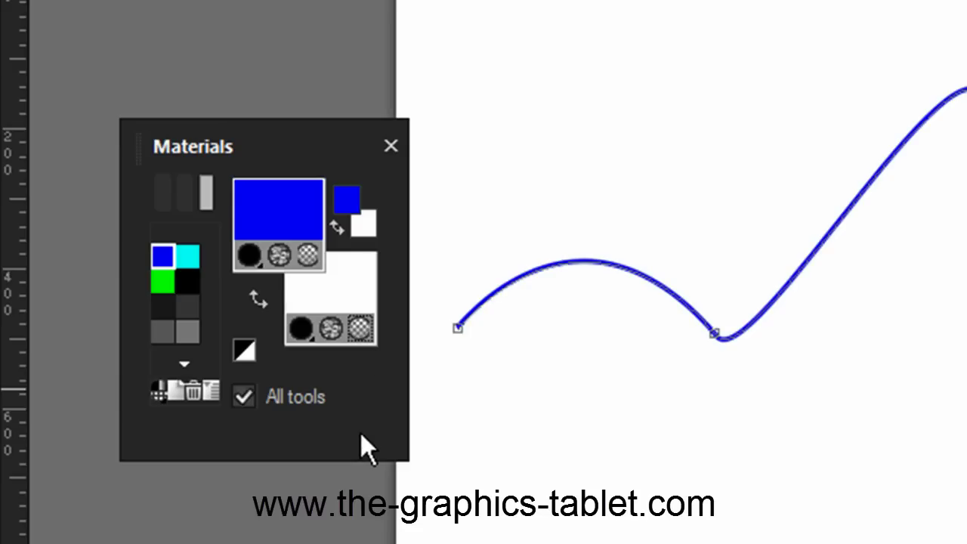
left_click(363, 330)
left_click(361, 327)
left_click(362, 331)
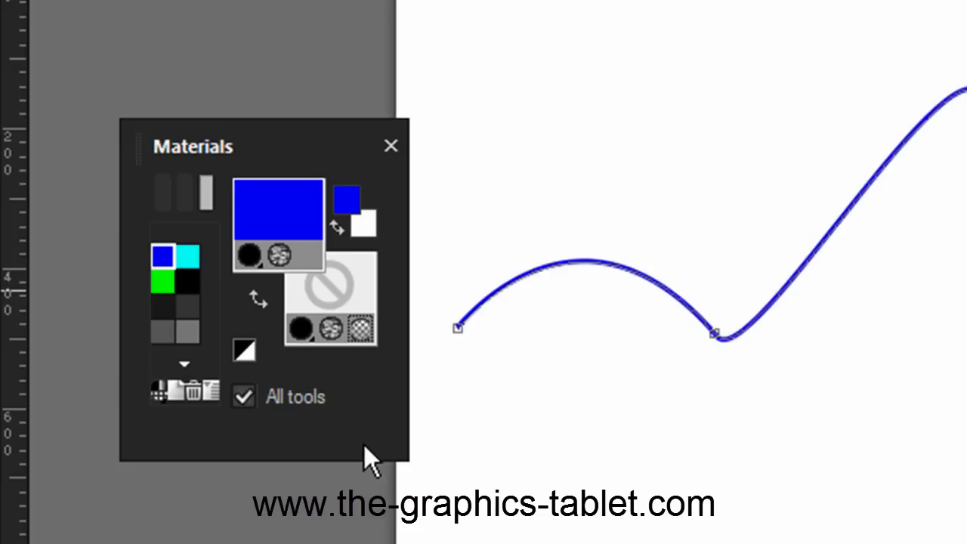
Turn on a solid fill and set its colour to green #6bbf17 in Material Properties.
left_click(362, 329)
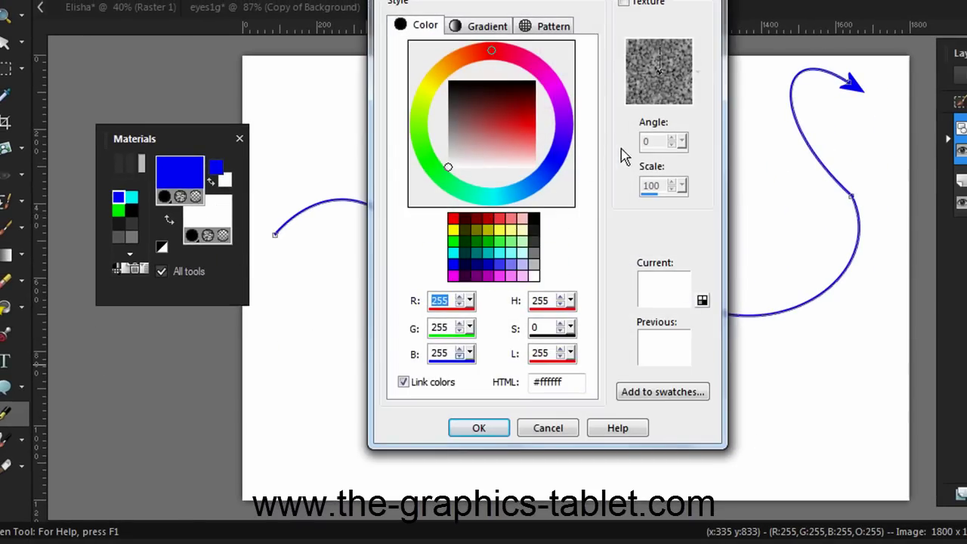
left_click(421, 123)
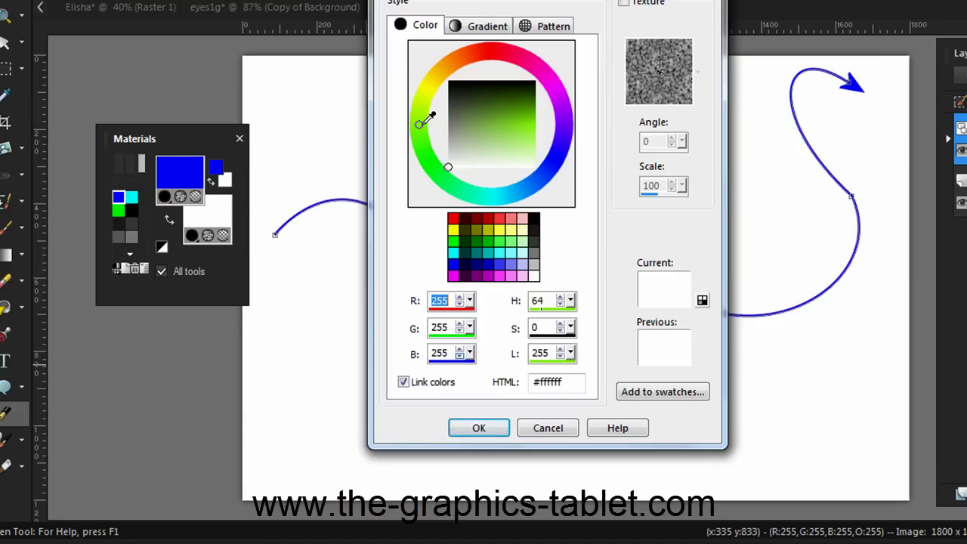
left_click(521, 113)
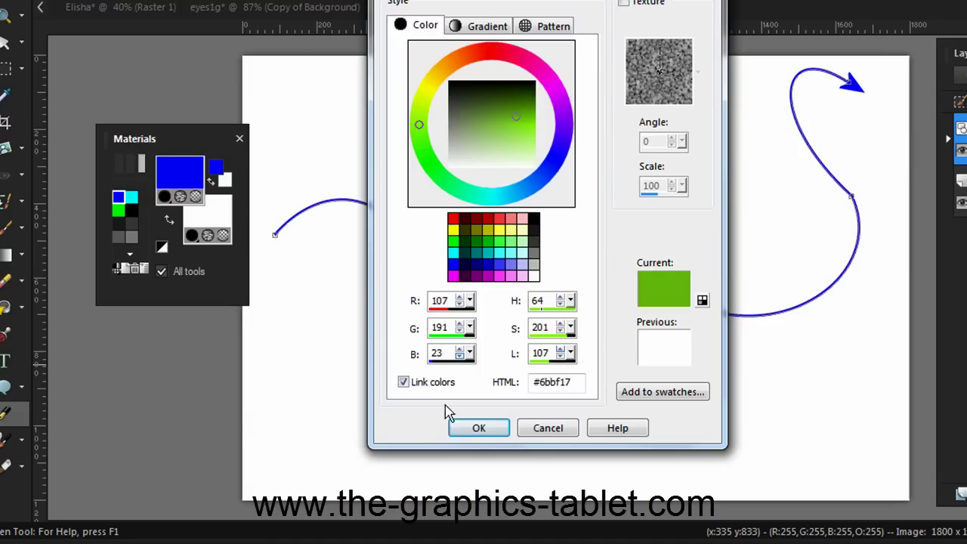
left_click(487, 429)
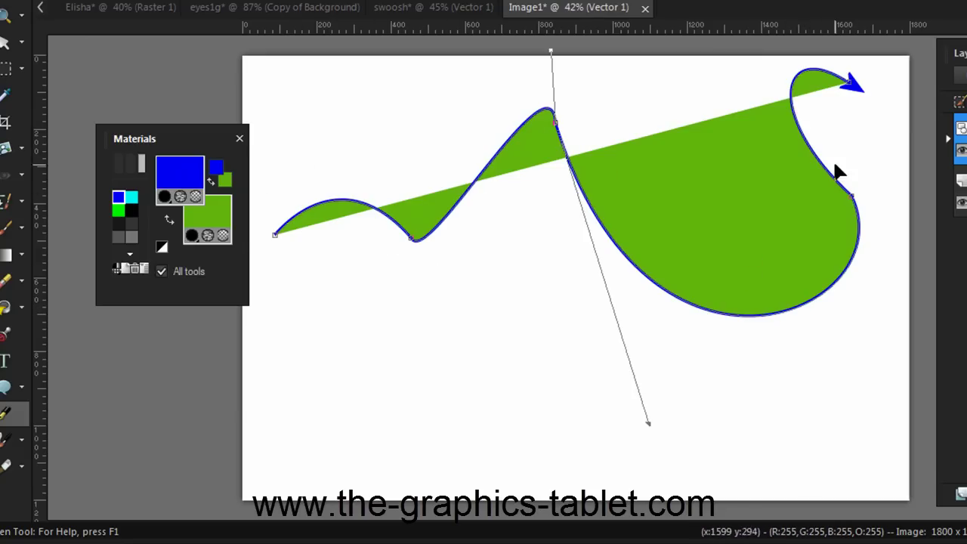
Switch the fill to a gradient and choose the purple duotone preset.
left_click(221, 210)
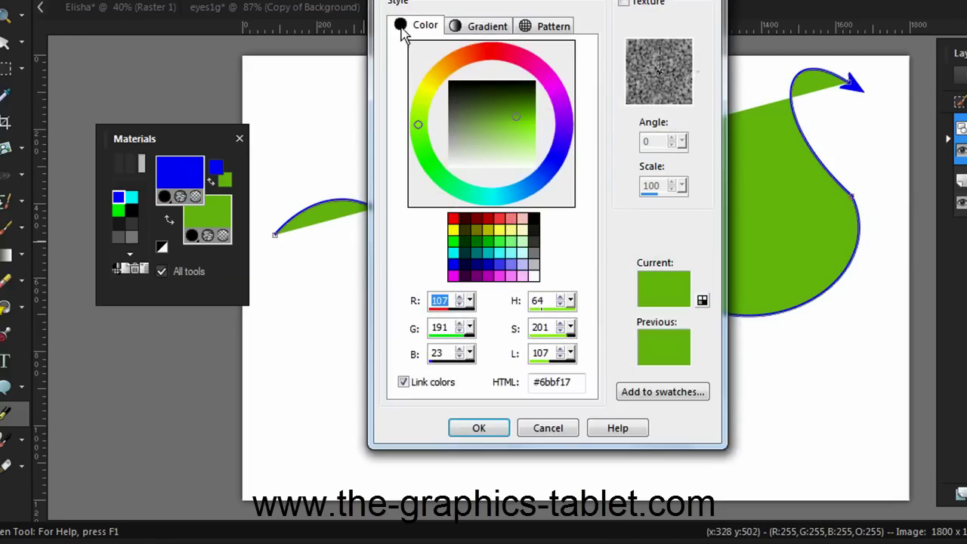
left_click(484, 29)
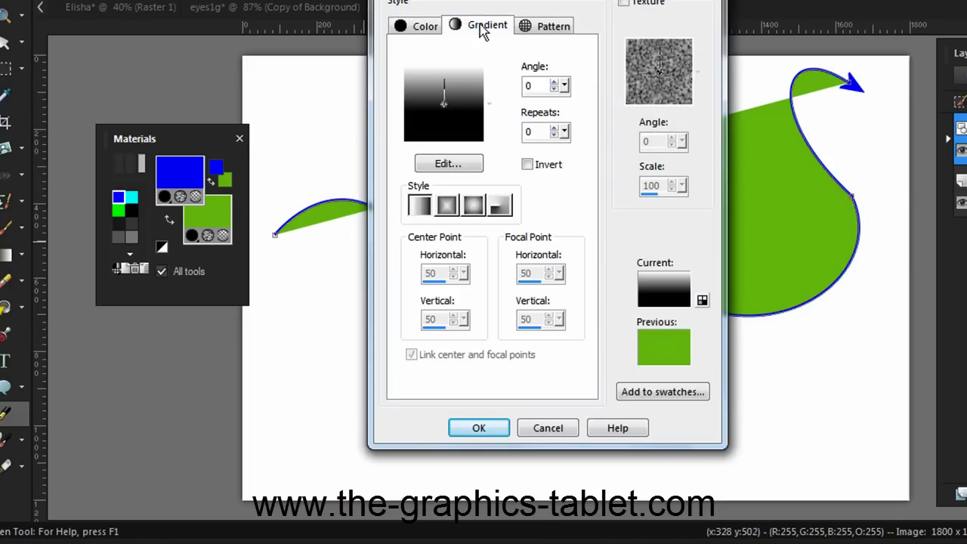
left_click(463, 121)
left_click(457, 230)
left_click_drag(472, 236, 472, 251)
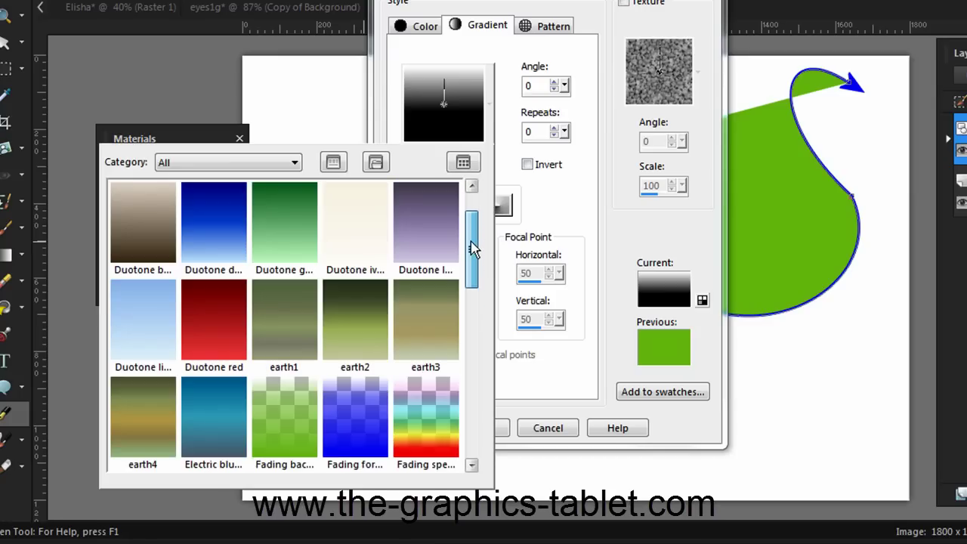
left_click(427, 242)
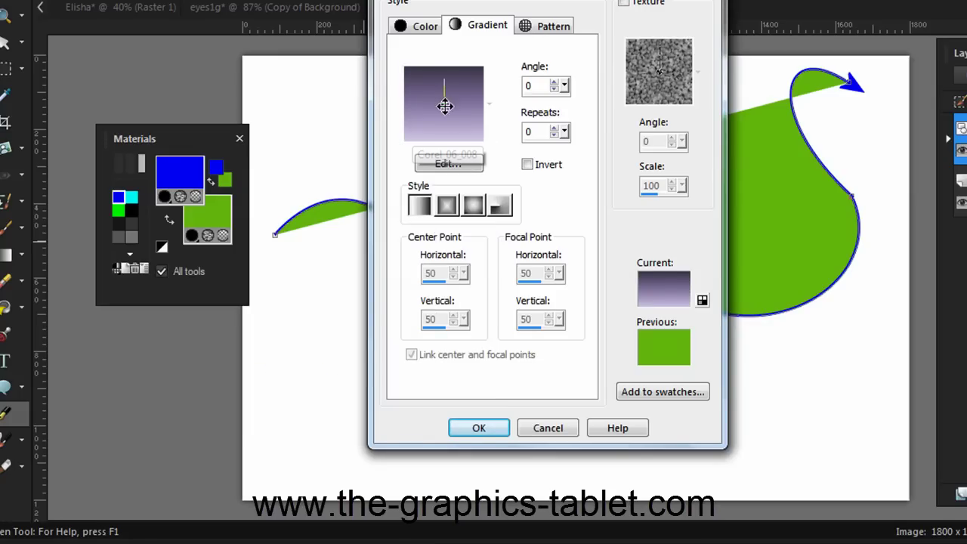
Angle the gradient about 47 degrees, make it Radial with 9 repeats, and apply it.
left_click_drag(445, 106, 457, 91)
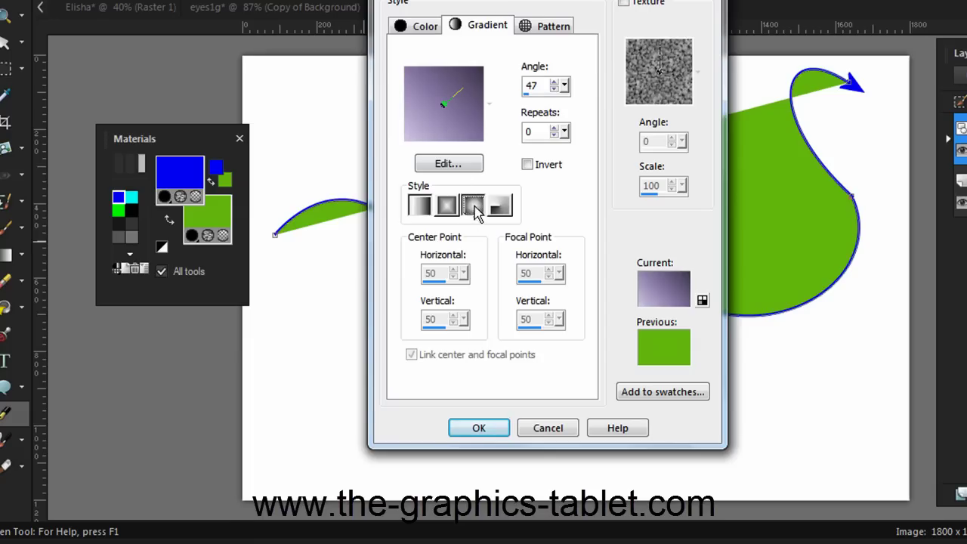
left_click(472, 207)
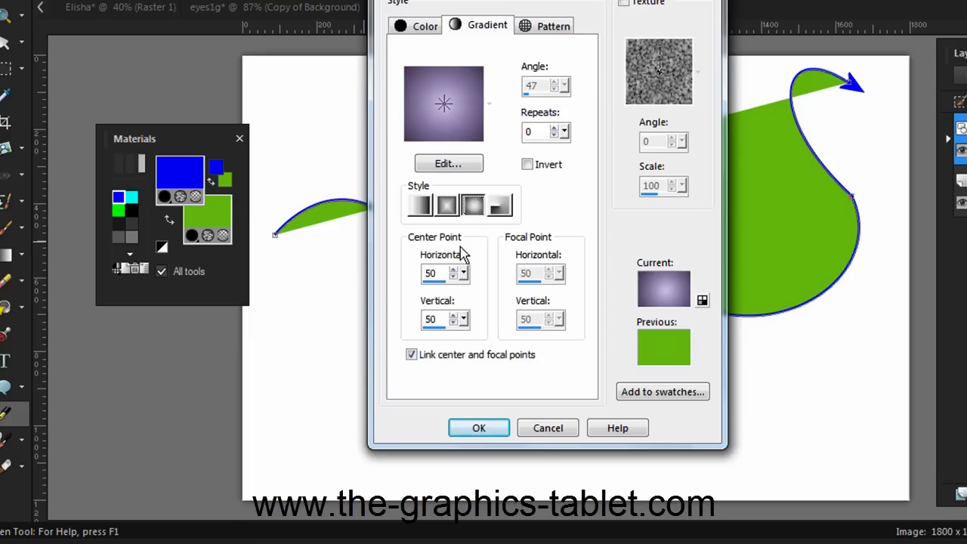
left_click(554, 128)
left_click(554, 129)
left_click(553, 128)
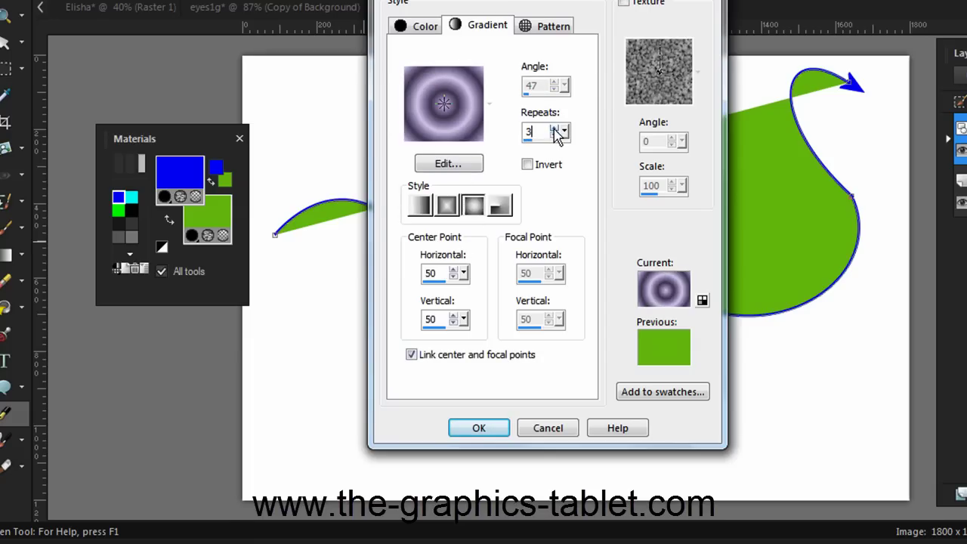
left_click(554, 129)
left_click(554, 128)
left_click(554, 129)
left_click(554, 129)
left_click(554, 128)
left_click(554, 128)
left_click(554, 128)
left_click(554, 129)
left_click(499, 429)
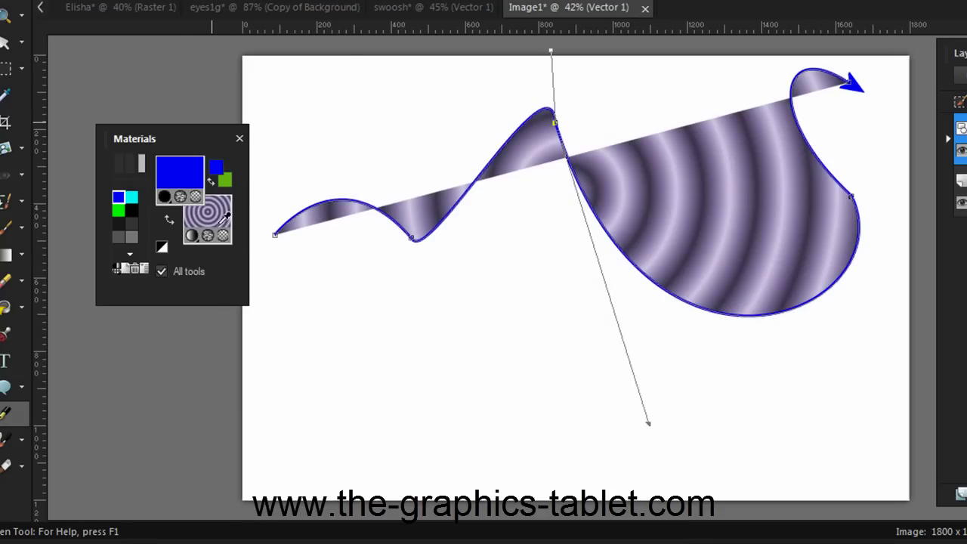
Change the shape's fill to the Liquid satin pattern.
left_click(222, 212)
left_click(550, 27)
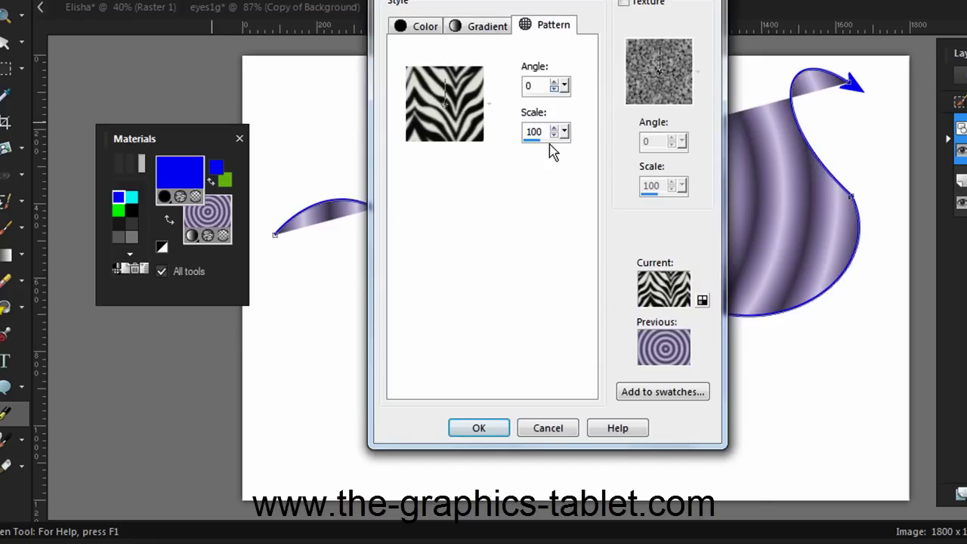
left_click(459, 123)
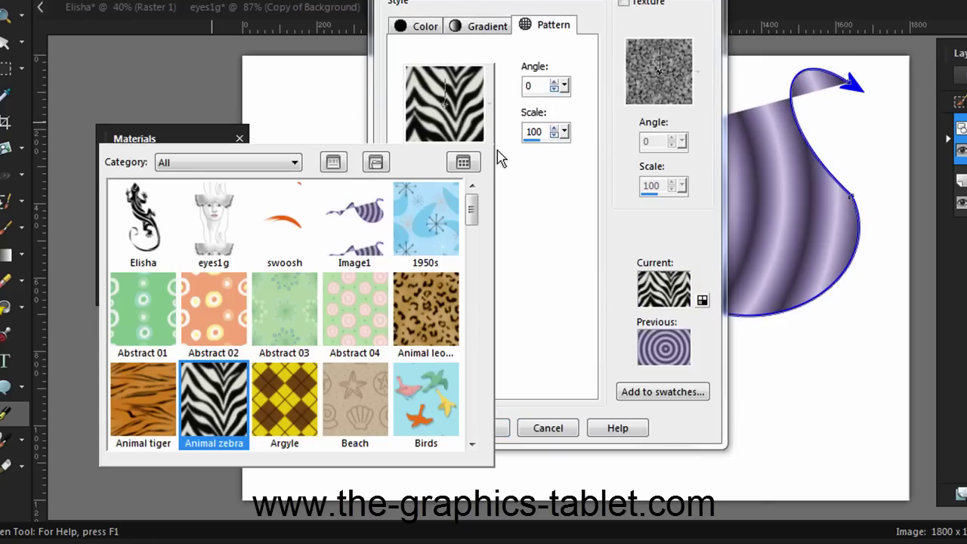
left_click_drag(475, 210, 473, 342)
left_click(416, 238)
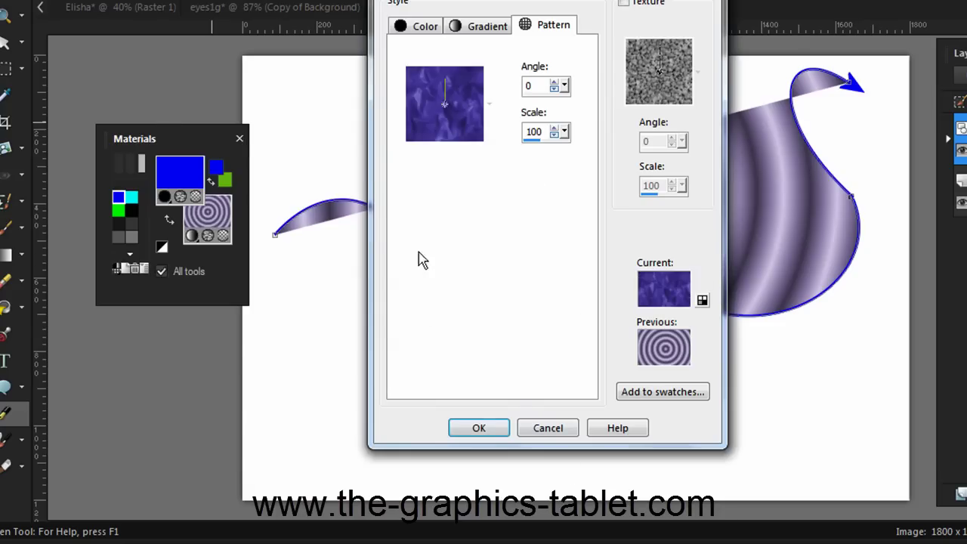
left_click(493, 430)
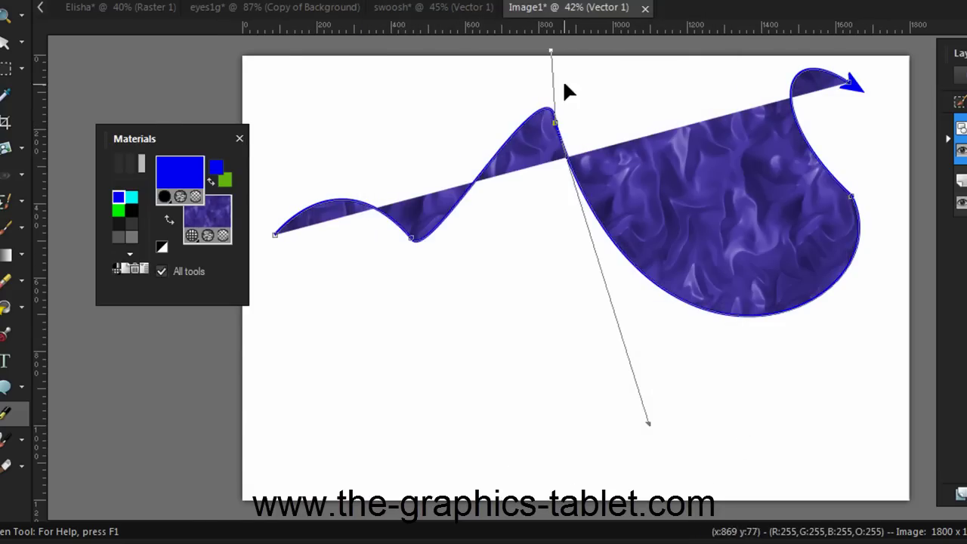
Bend the curve below the peak node and drag the peak down into a bottom notch.
left_click_drag(551, 51, 461, 400)
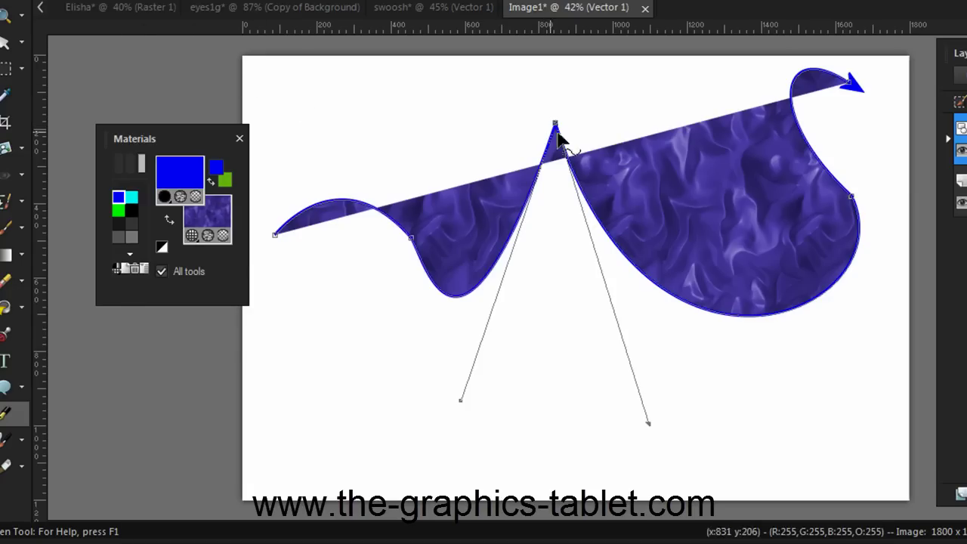
left_click_drag(555, 124, 556, 357)
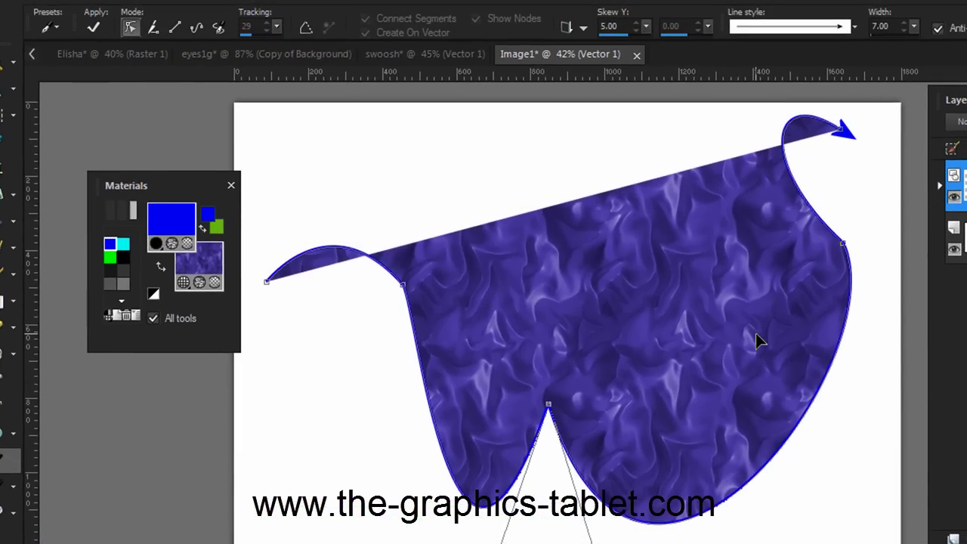
Add the Old cement texture to the shape's patterned fill.
left_click(217, 254)
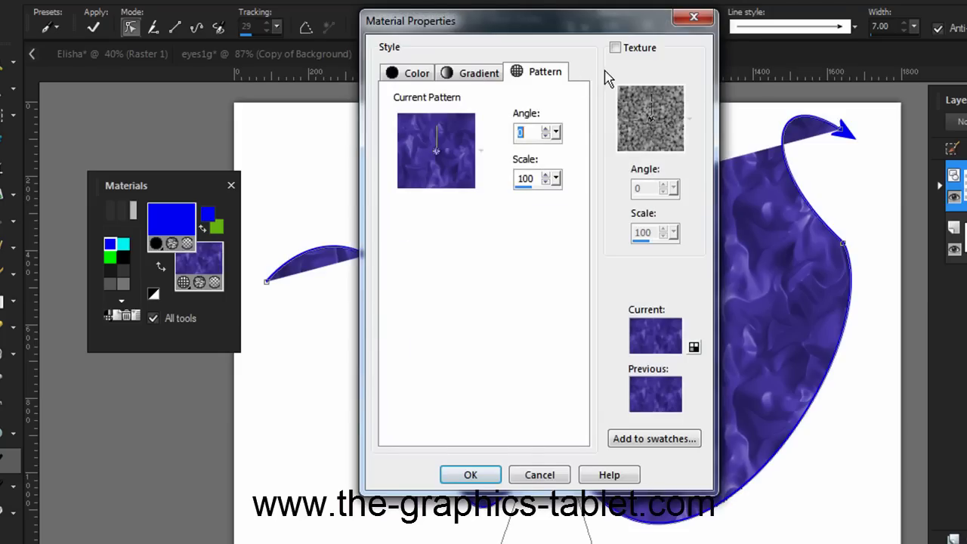
left_click(615, 48)
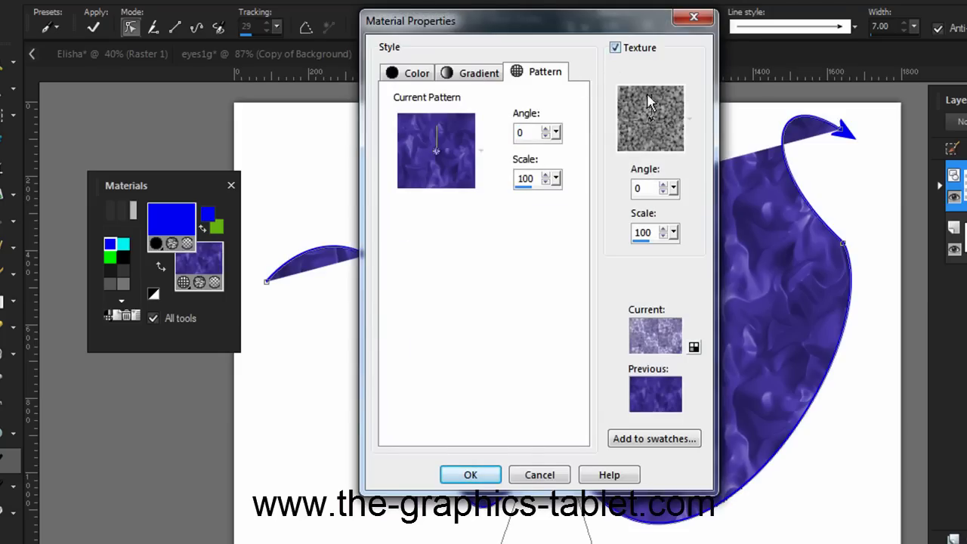
left_click(668, 145)
left_click_drag(671, 284, 672, 320)
left_click(625, 249)
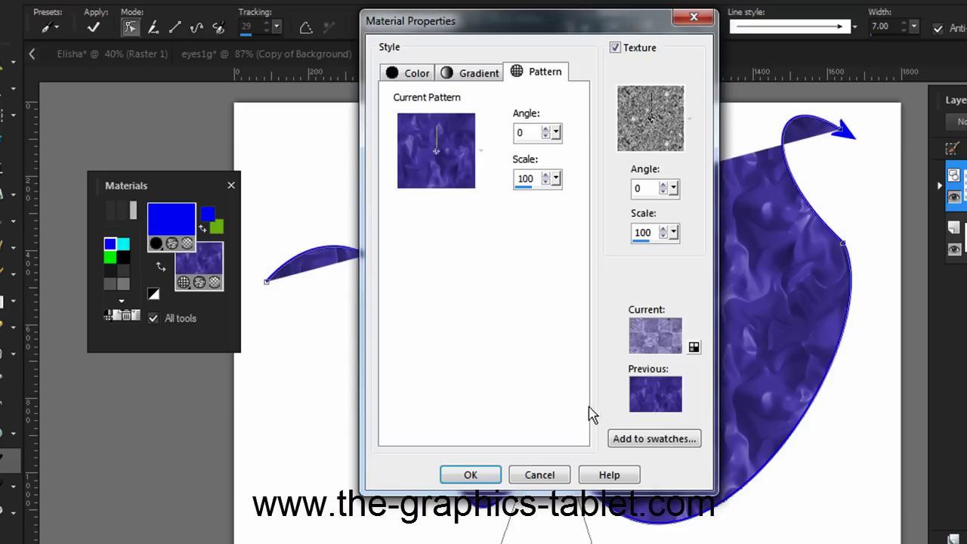
left_click(442, 480)
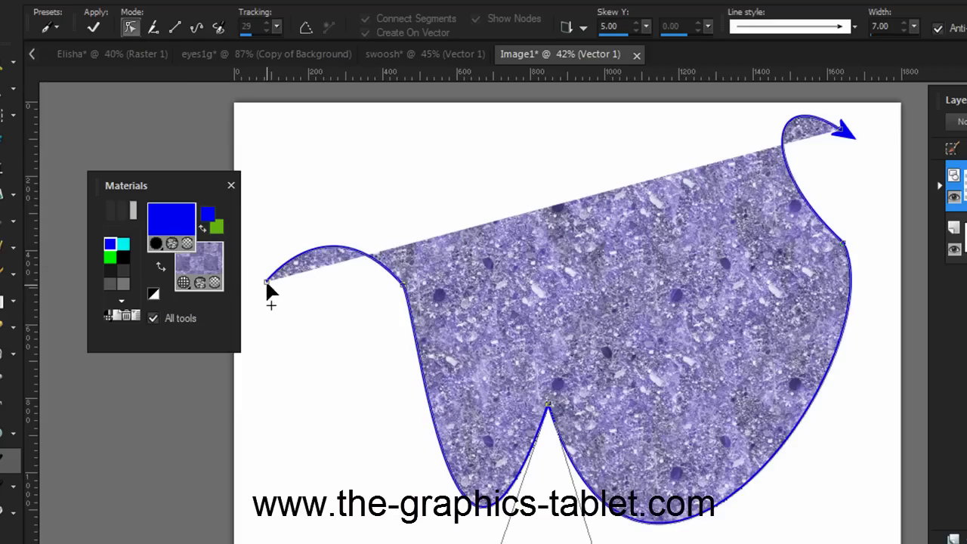
Drag the start node to drop the left wave and settle the arrow end node at the top right.
left_click_drag(266, 281, 844, 111)
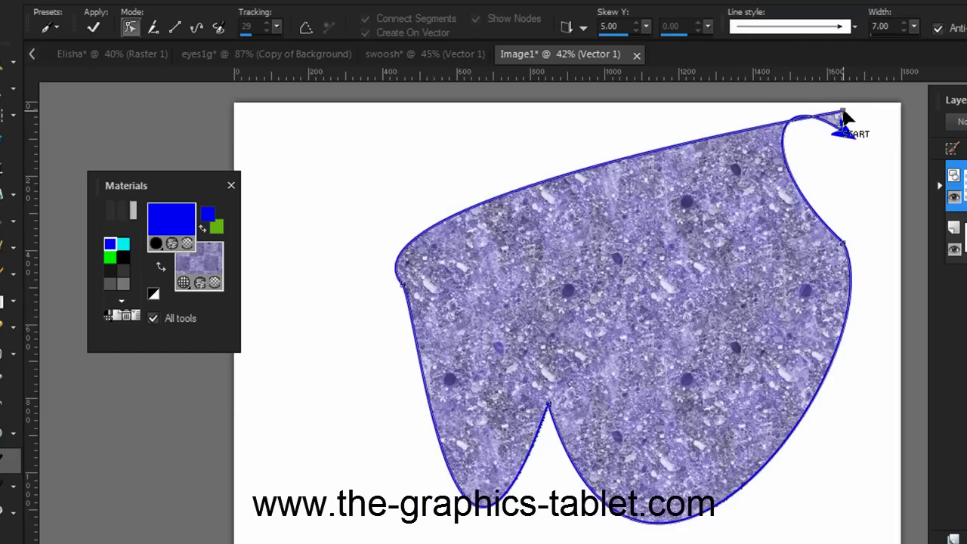
left_click_drag(839, 129, 903, 140)
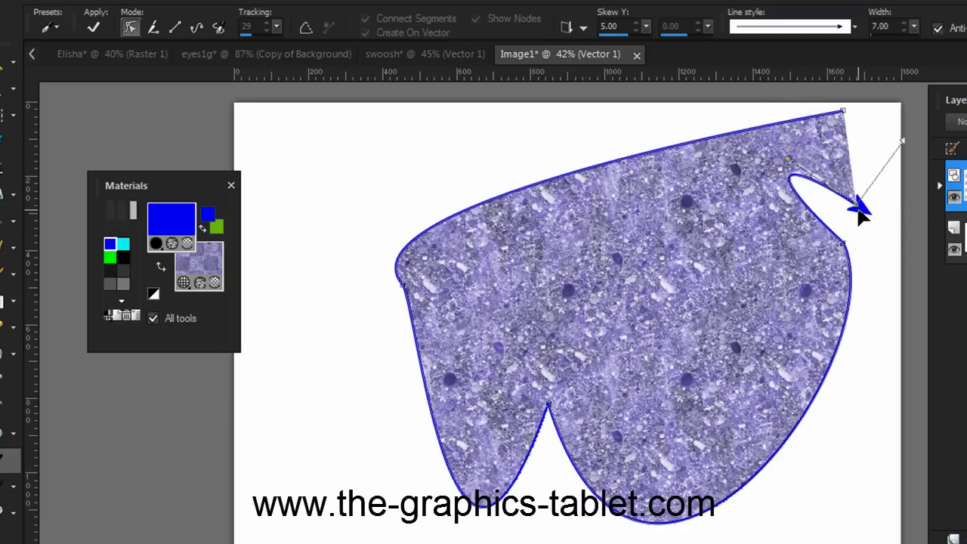
left_click_drag(855, 206, 843, 112)
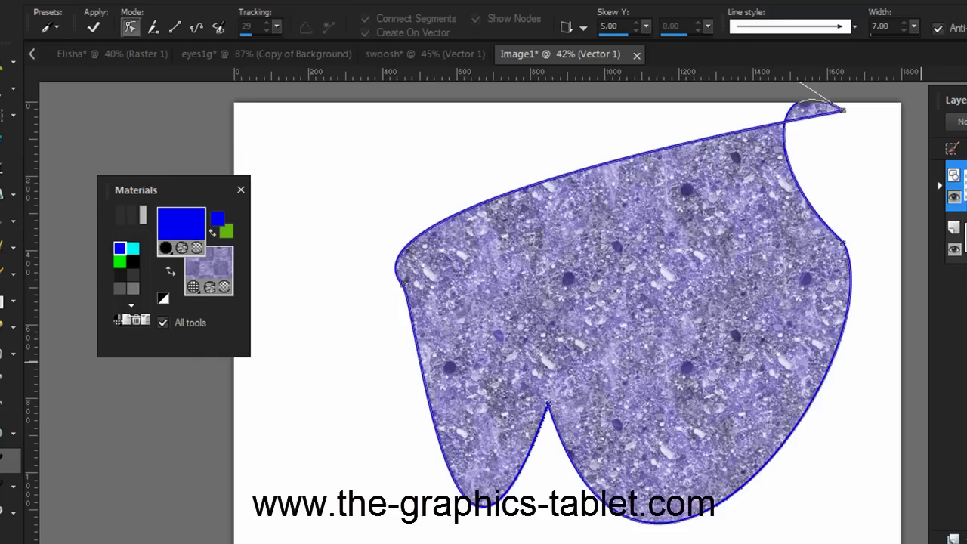
Hide Vector 1, apply the path, create the Vector 2 layer, and choose Freehand mode.
left_click(953, 197)
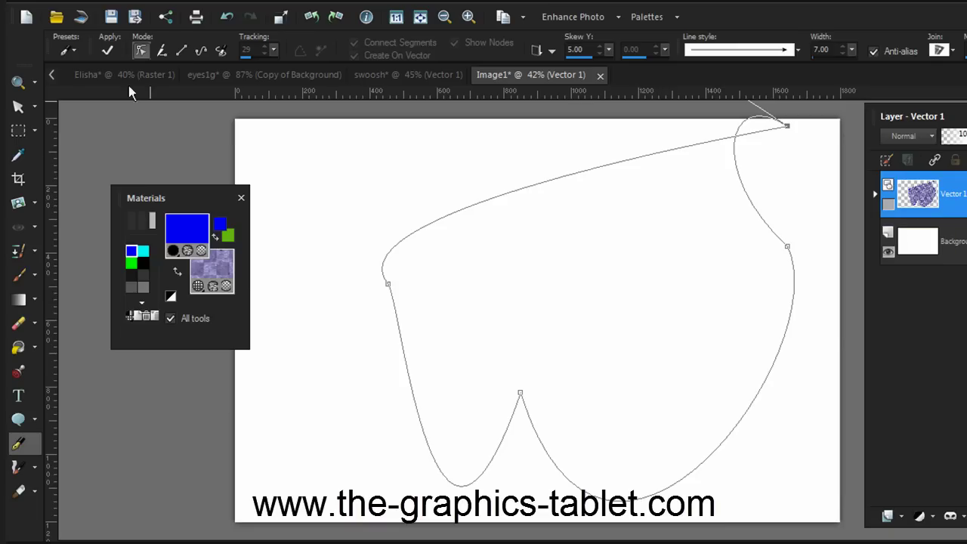
left_click(107, 50)
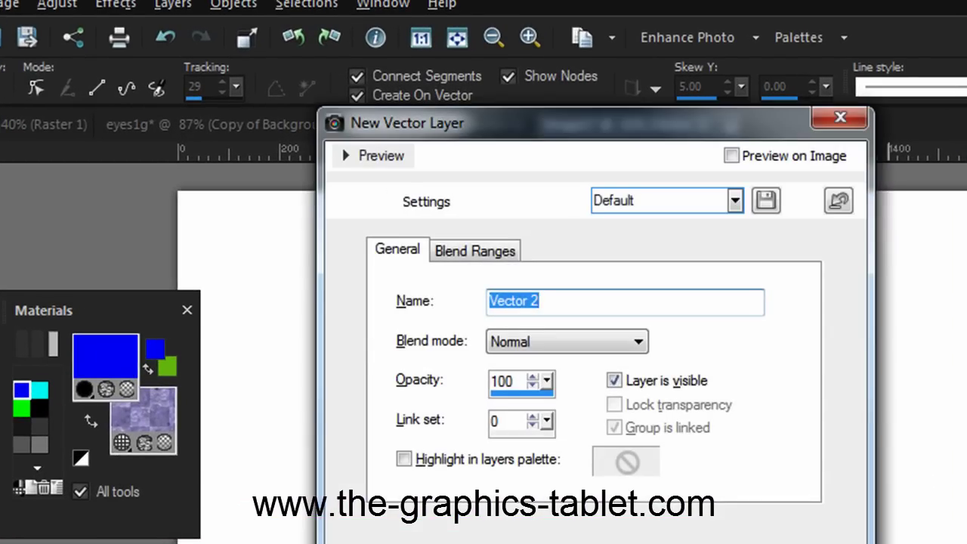
key("Return")
left_click(159, 87)
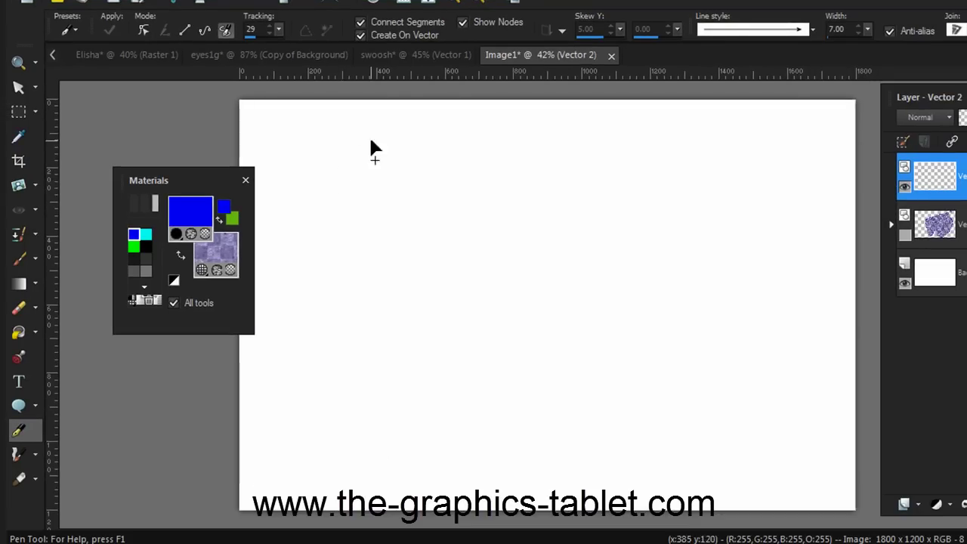
Draw a freehand wavy line ending in an arrowhead and remove its fill.
left_click_drag(377, 152, 379, 197)
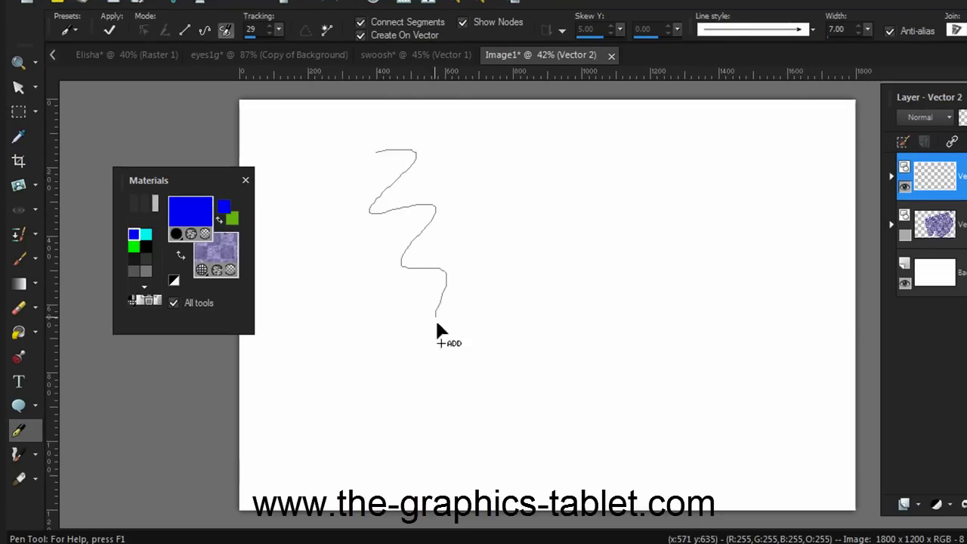
left_click_drag(505, 425, 506, 427)
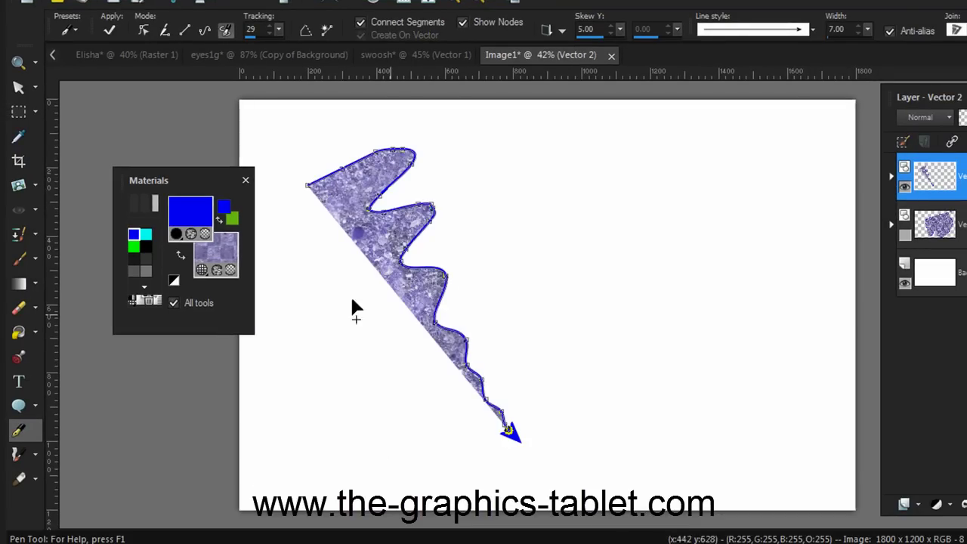
left_click(229, 271)
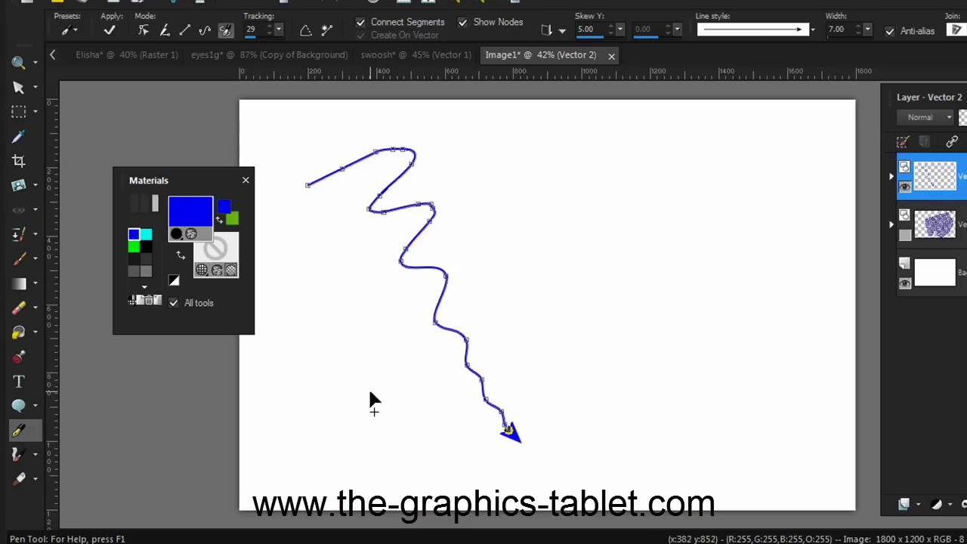
Set the line's stroke to navy #090925 and apply the finished path.
left_click(191, 207)
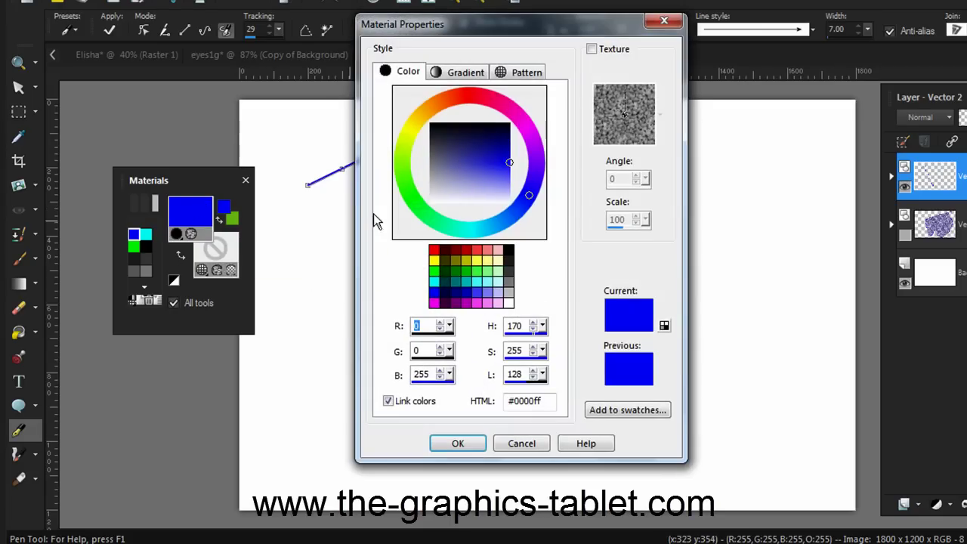
left_click_drag(481, 132, 481, 122)
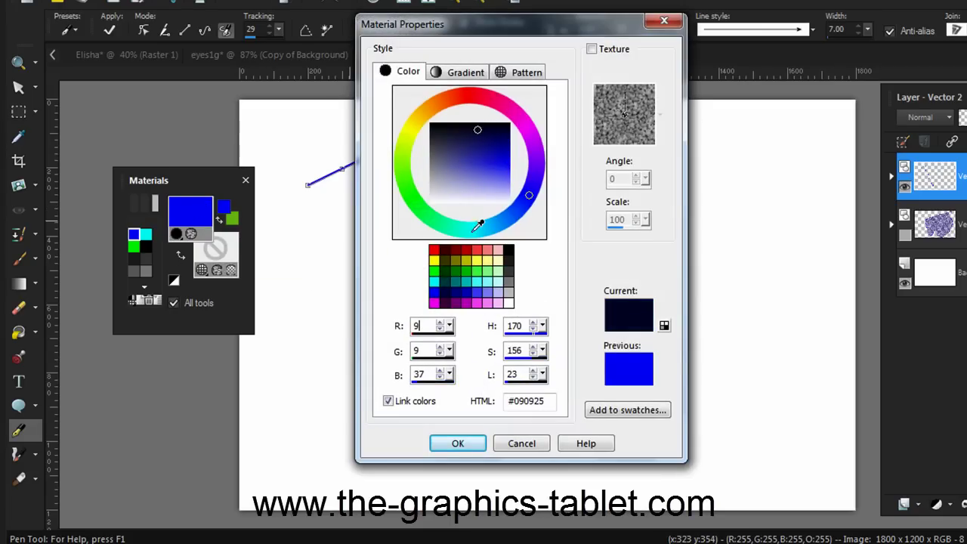
left_click(457, 444)
left_click(110, 30)
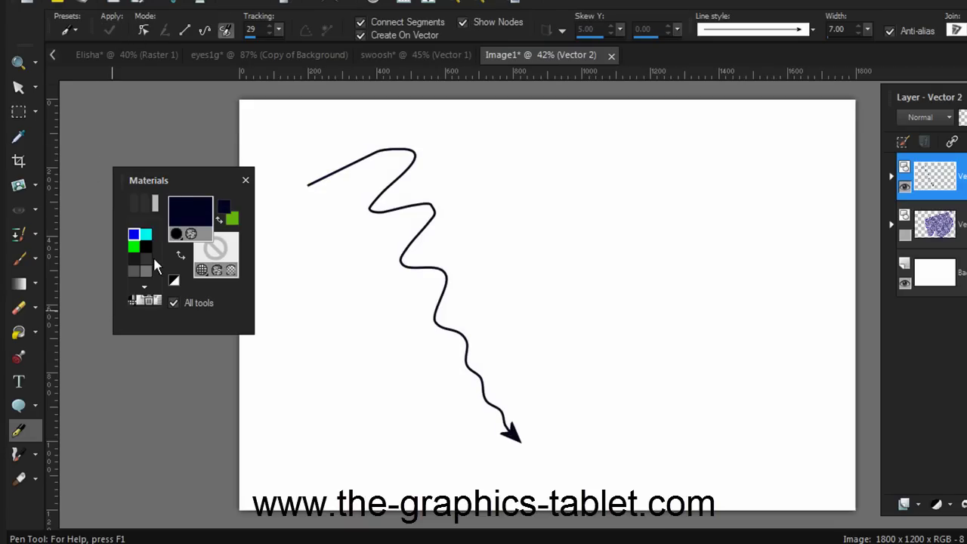
left_click(146, 31)
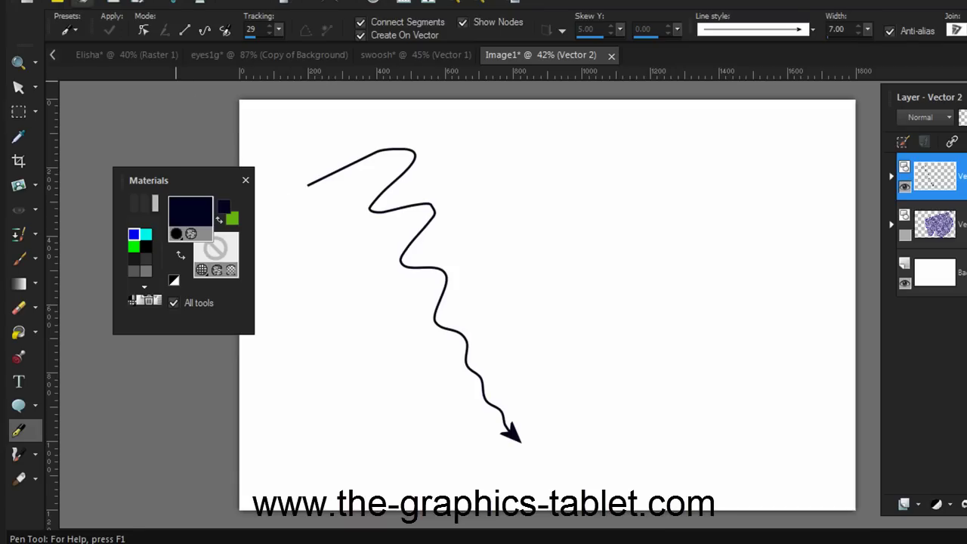
Undo to restore the wavy line's nodes, then select all nodes of the path.
left_click(38, 0)
left_click(73, 4)
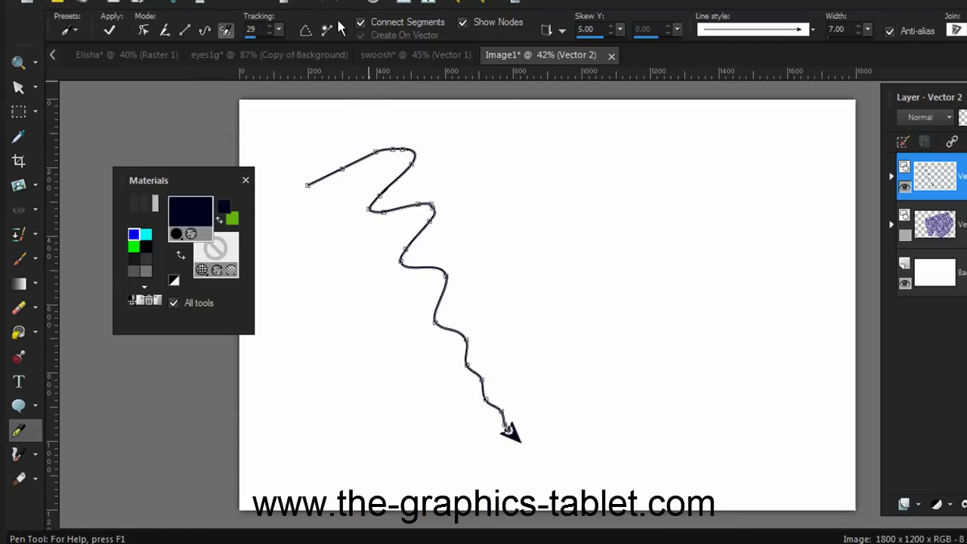
right_click(261, 75)
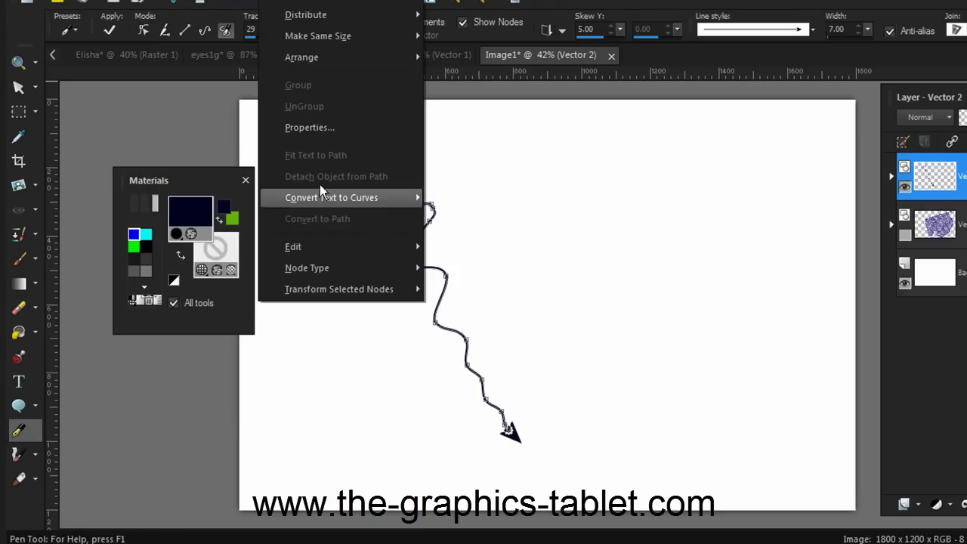
mouse_move(323, 247)
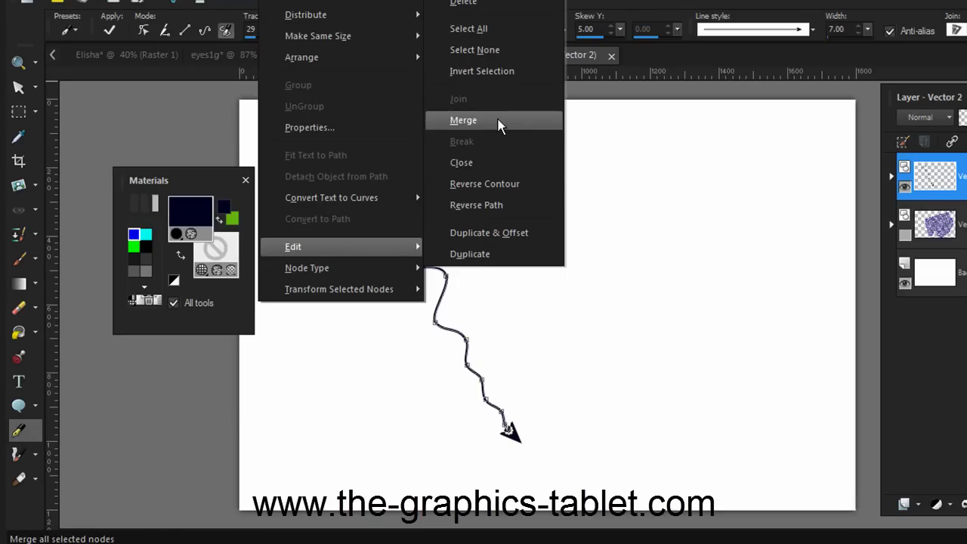
left_click(501, 28)
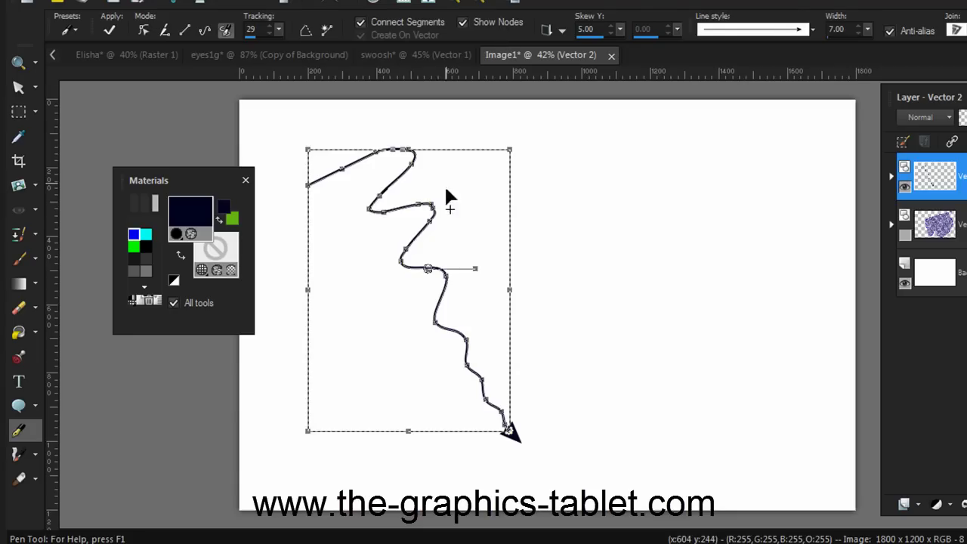
Set the path's middle node type to Cusp.
right_click(487, 262)
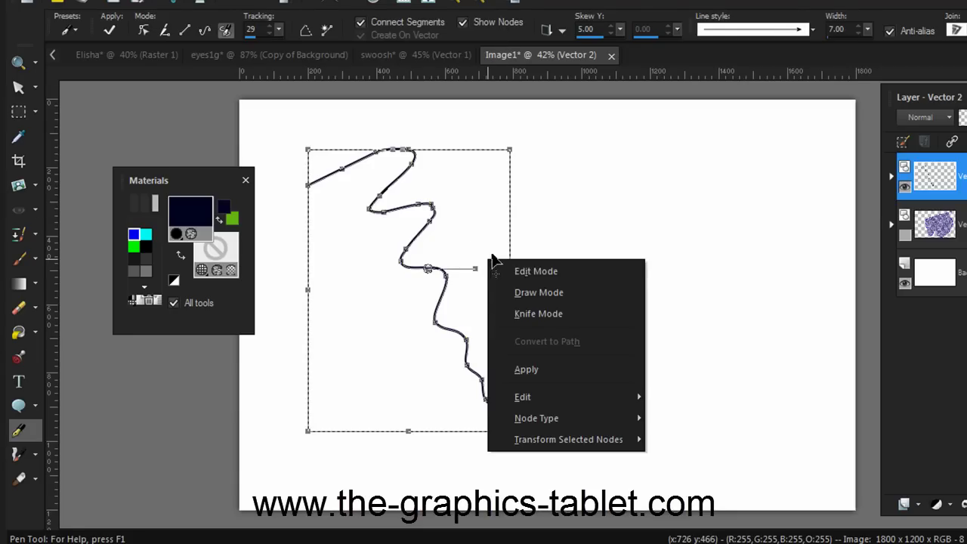
mouse_move(572, 419)
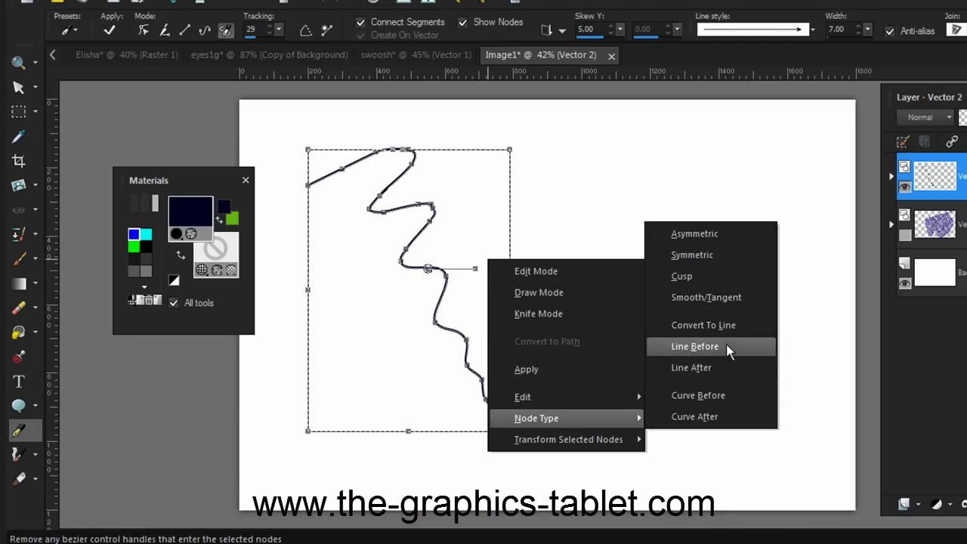
left_click(708, 275)
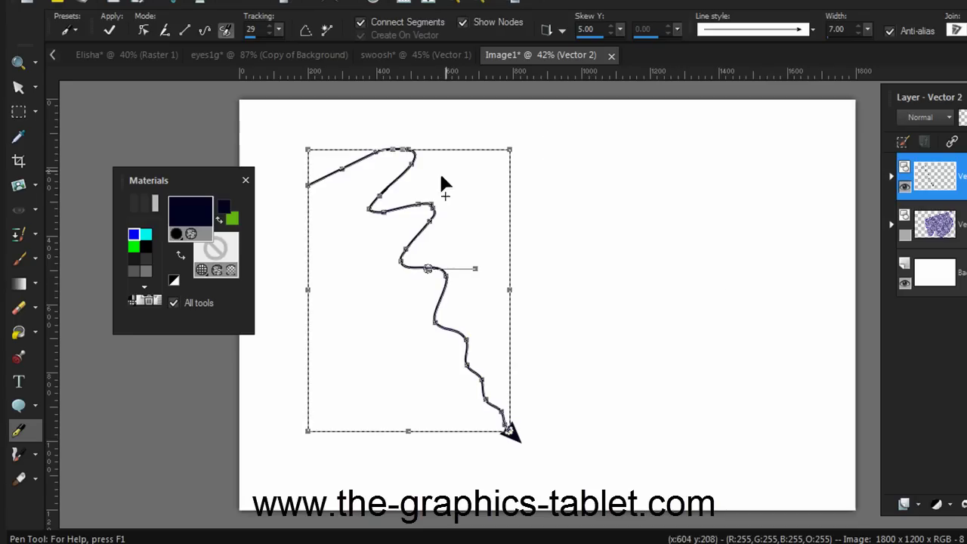
Smooth the kink in the line into a curve, deselect the node, and zoom in closely.
left_click_drag(431, 225, 431, 231)
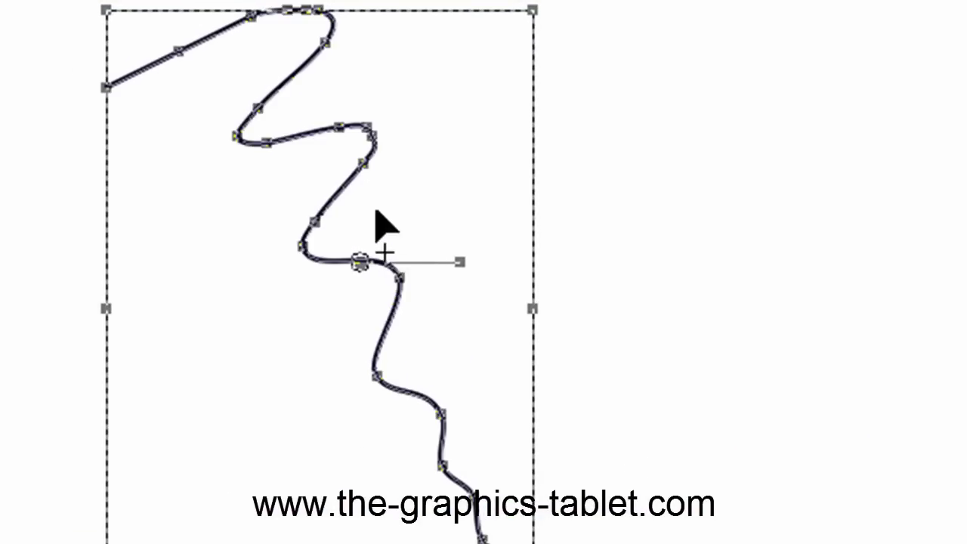
left_click(718, 157)
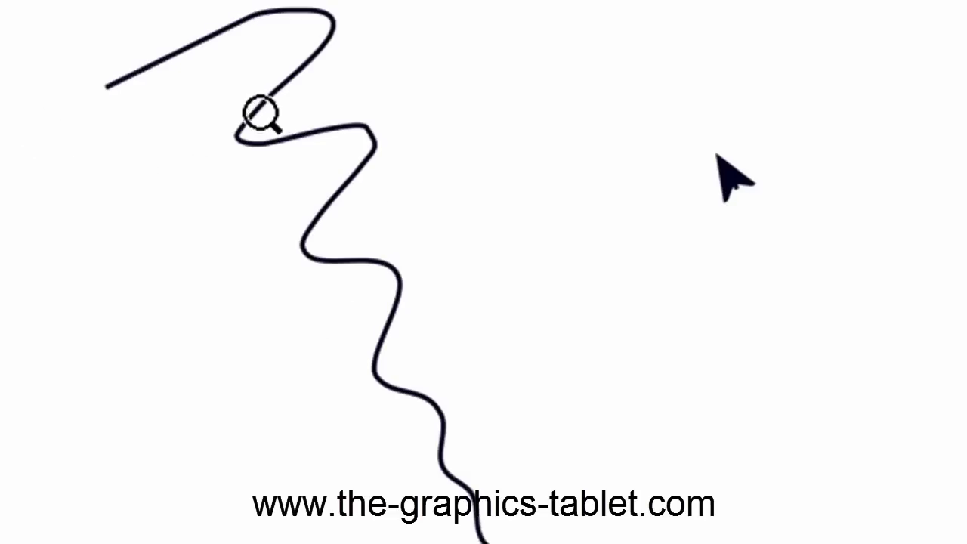
left_click(445, 255)
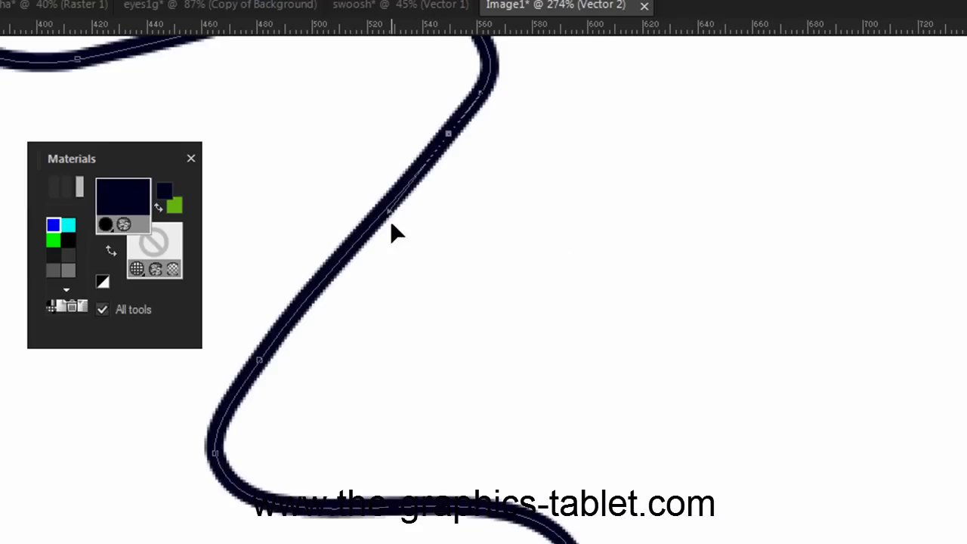
Bend the segments right and left around the node and nudge the lower node slightly left.
left_click_drag(388, 212, 525, 322)
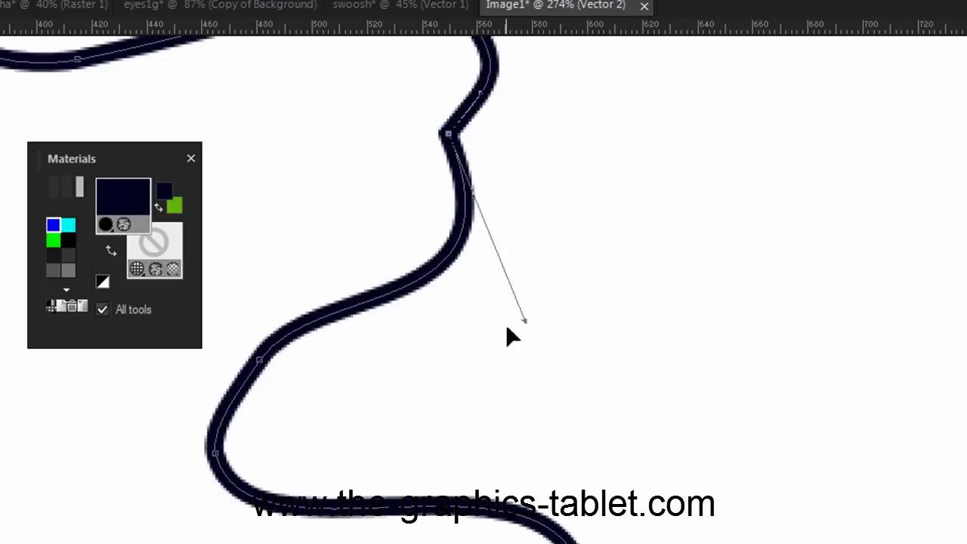
mouse_move(478, 93)
left_mouse_down()
mouse_move(447, 69)
mouse_move(412, 78)
left_mouse_up()
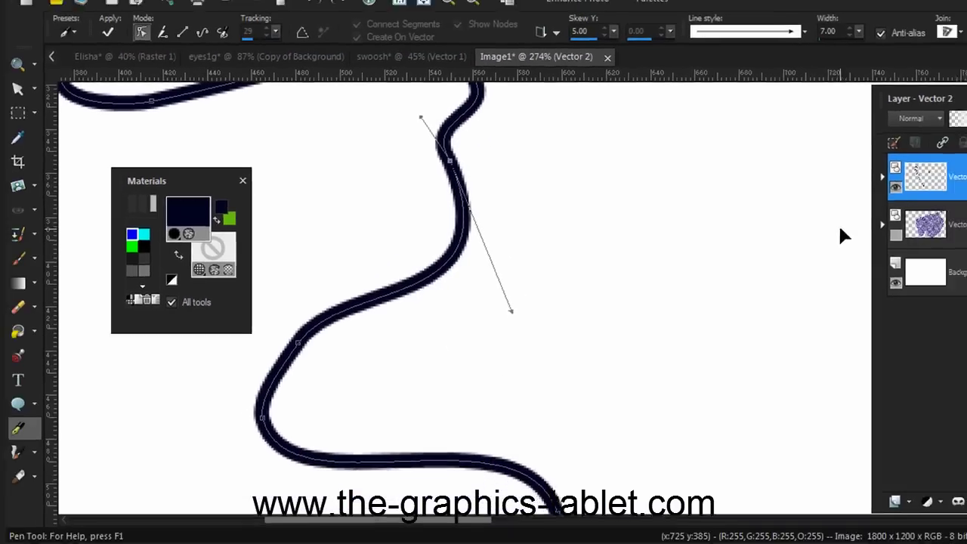
left_click(300, 344)
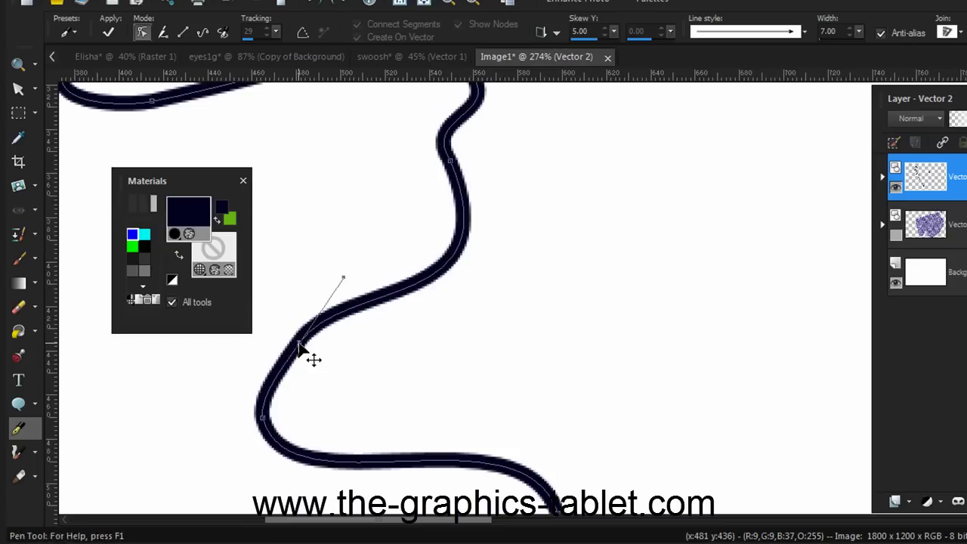
left_click_drag(299, 346, 274, 350)
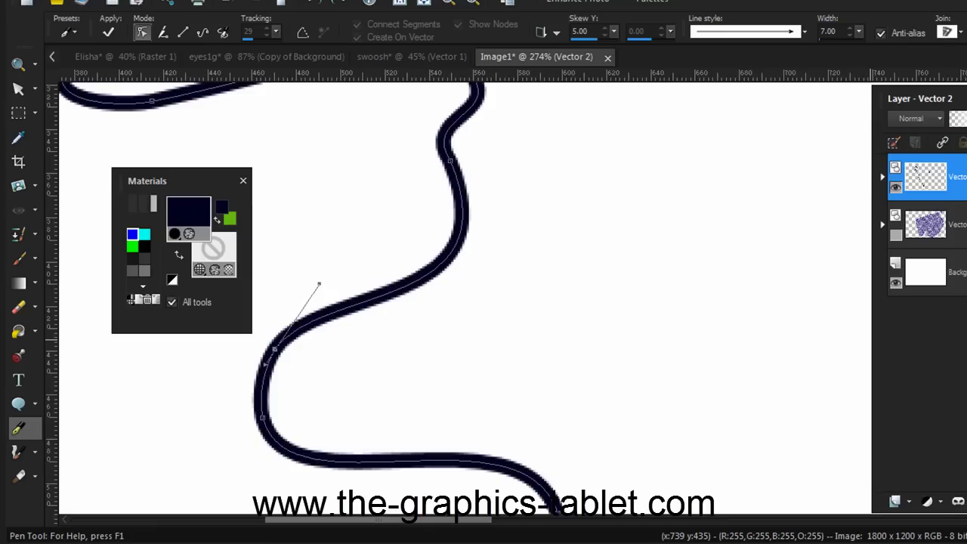
Make the Background layer active to end path editing, then undo the accidental arrowhead shape.
left_click(925, 272)
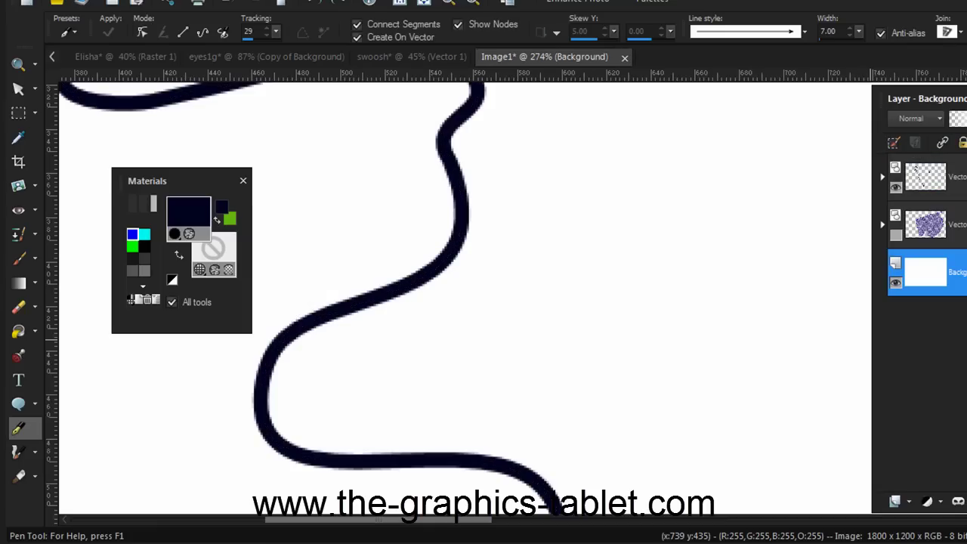
scroll(464, 295, "down", 10)
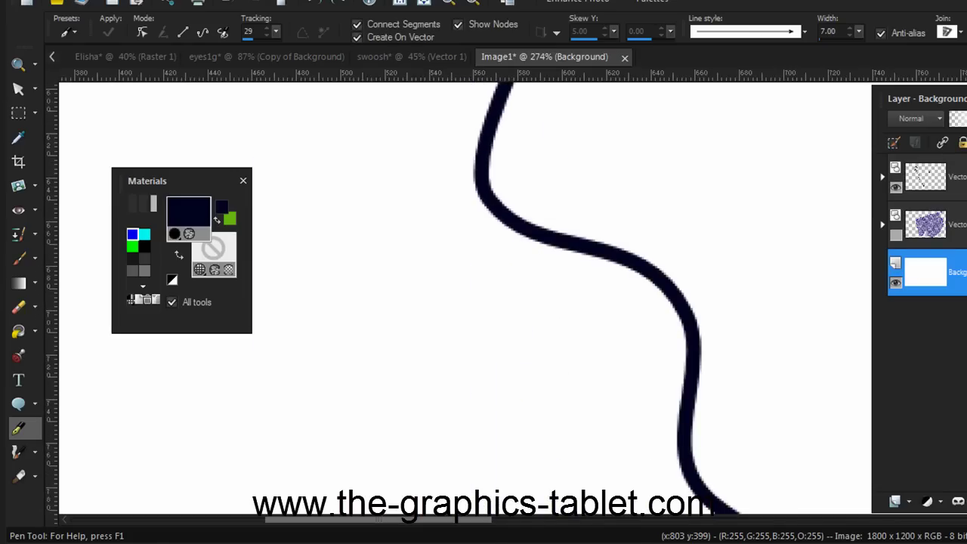
mouse_move(644, 264)
left_mouse_down()
mouse_move(635, 319)
mouse_move(678, 370)
left_mouse_up()
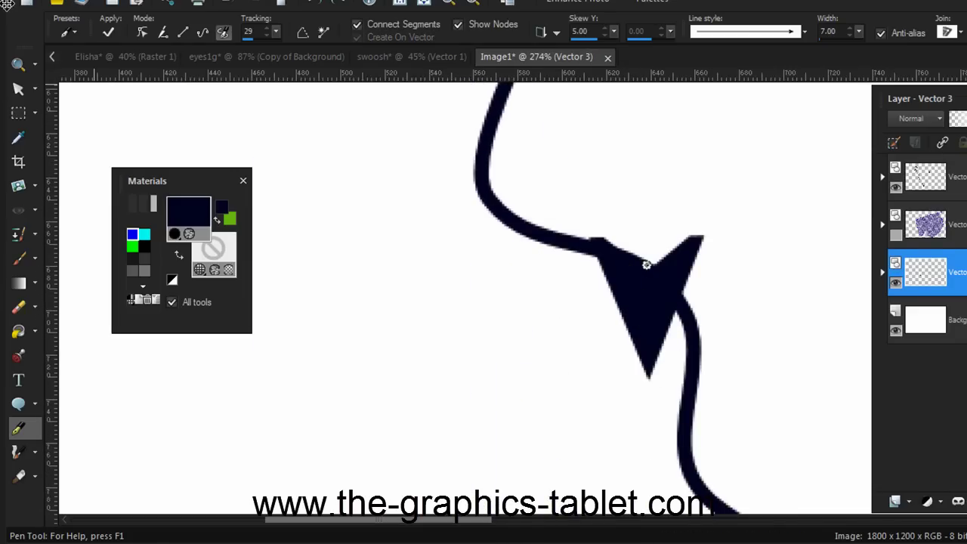
key("alt+e")
key("Return")
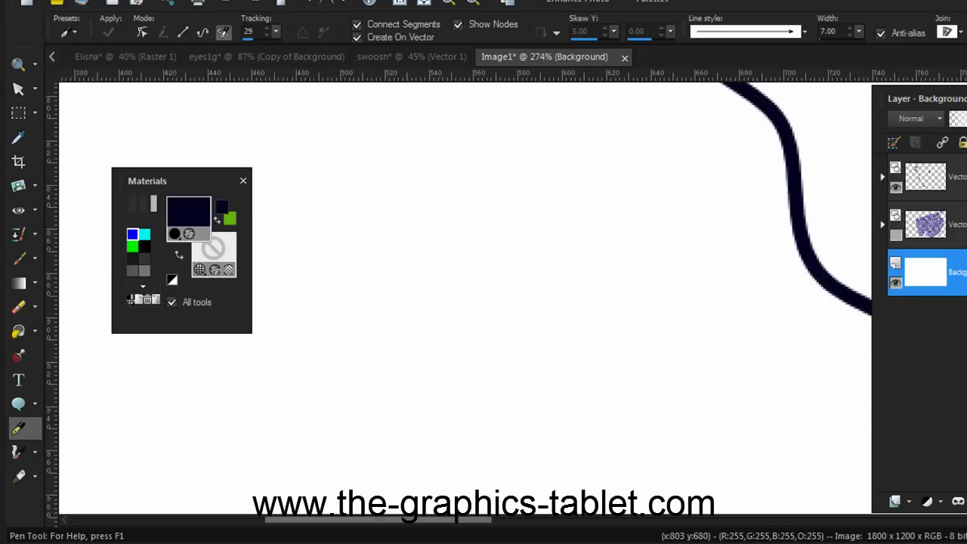
Zoom out three steps to see the whole arrow and undo back to the editable Vector 2 path.
left_click(17, 67)
left_click(161, 32)
left_click(161, 33)
left_click(161, 32)
left_click(161, 33)
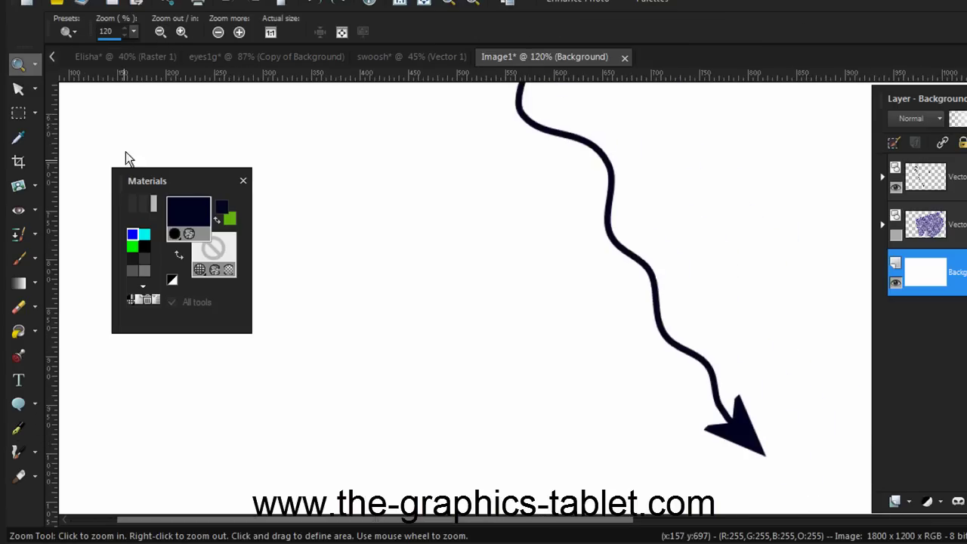
left_click(18, 428)
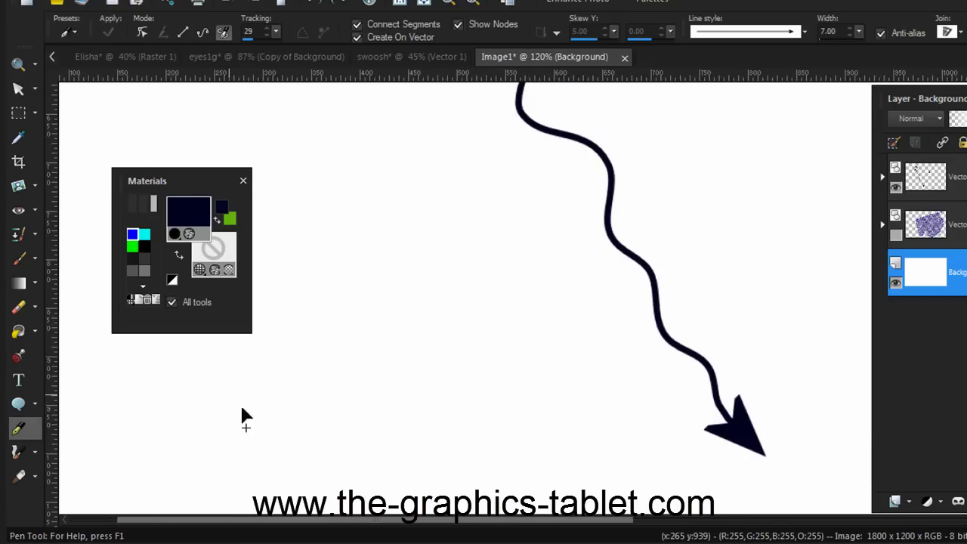
left_click(70, 0)
left_click(71, 2)
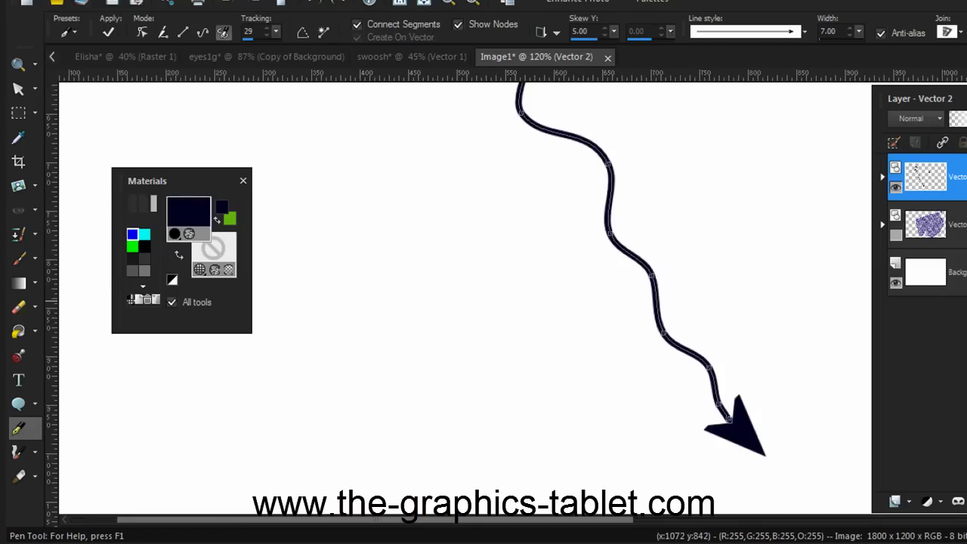
Move the node on the line's upper bend to reshape the bump into a sharper bend.
scroll(447, 130, "up", 5)
scroll(454, 295, "up", 4)
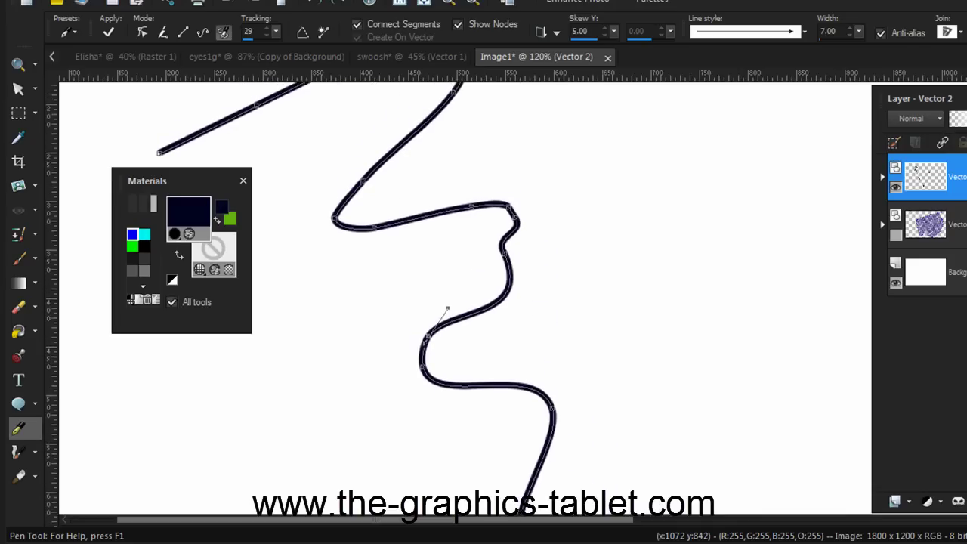
scroll(454, 295, "up", 1)
left_click(505, 284)
mouse_move(505, 284)
left_mouse_down()
mouse_move(510, 297)
mouse_move(515, 285)
mouse_move(532, 290)
mouse_move(561, 270)
left_mouse_up()
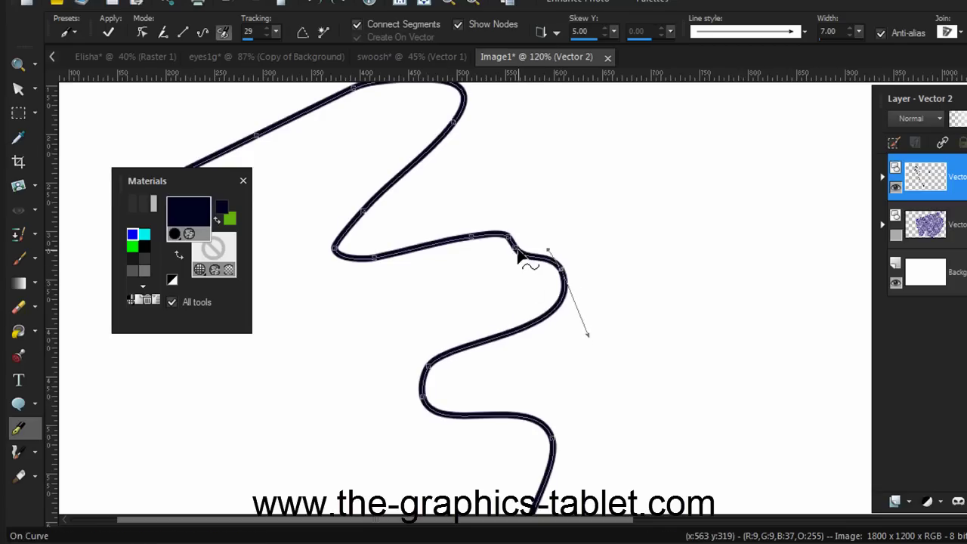
left_click_drag(521, 246, 415, 333)
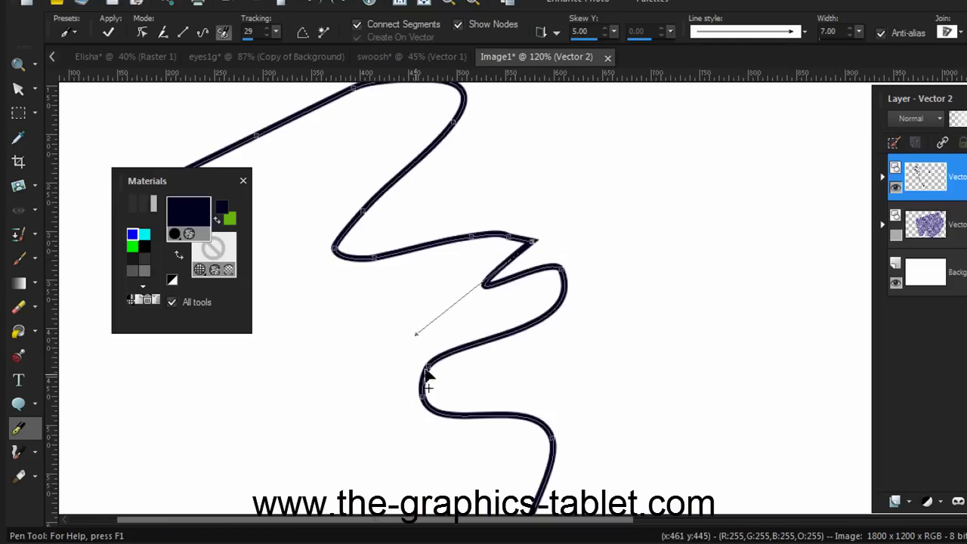
Pull the cusp node's control arms up and down-left to form a sharp zigzag.
left_click(479, 243)
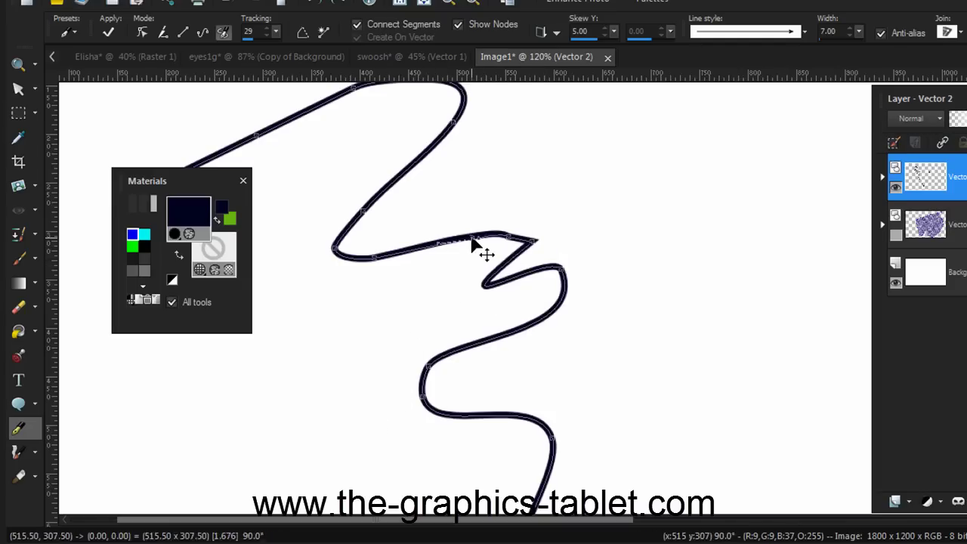
left_click_drag(438, 245, 470, 161)
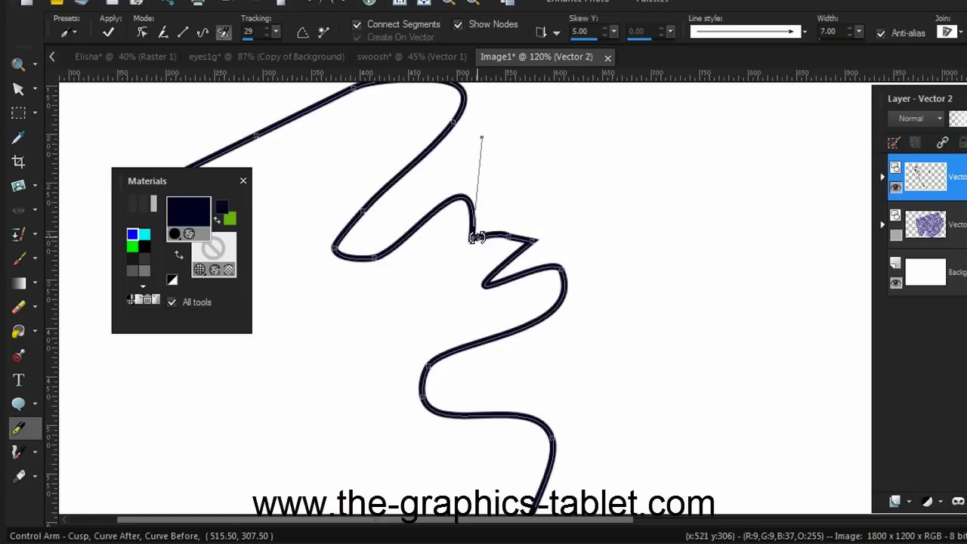
left_click_drag(477, 237, 353, 364)
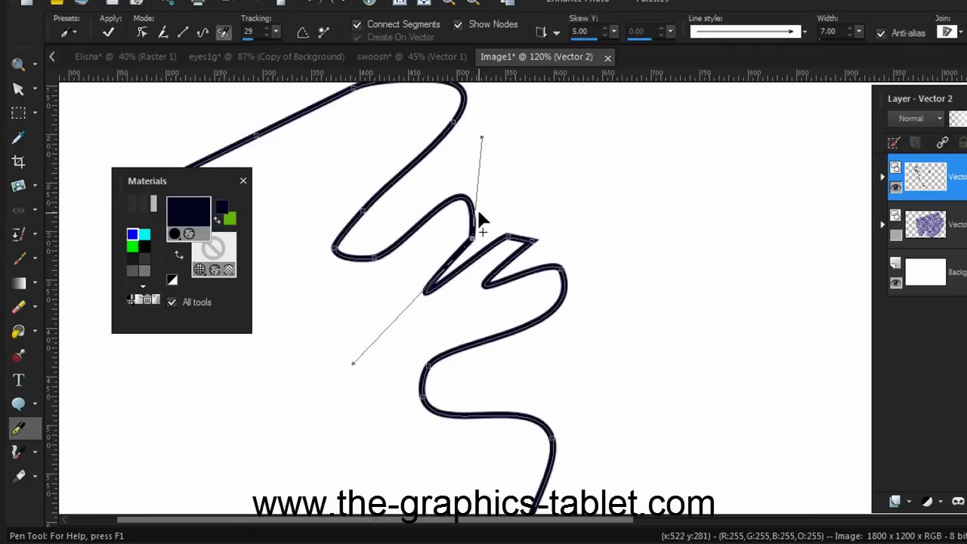
scroll(465, 298, "up", 3)
scroll(409, 347, "up", 1)
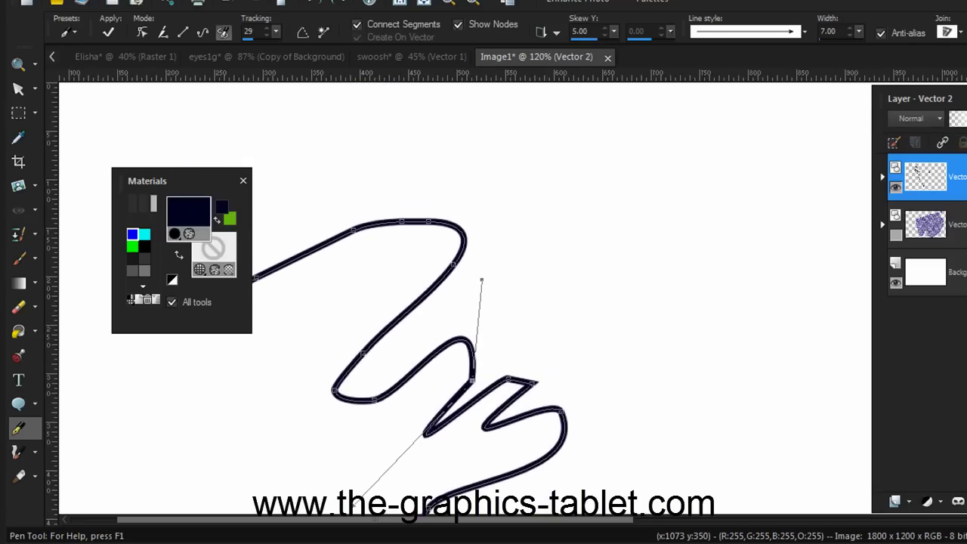
scroll(465, 298, "down", 10)
scroll(488, 376, "down", 3)
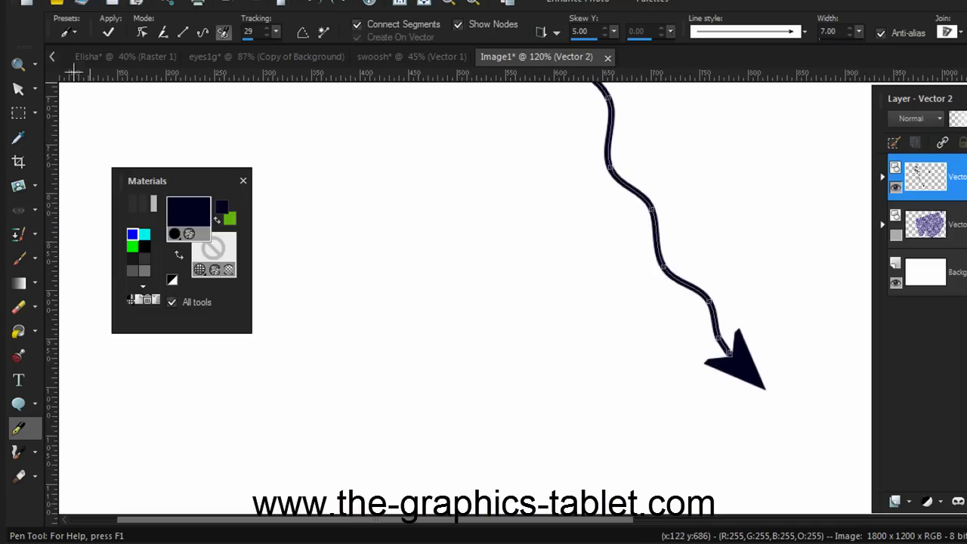
Zoom out four steps to 42% and apply the Pen tool edits to the zigzag path.
left_click(18, 64)
left_click(161, 32)
left_click(160, 32)
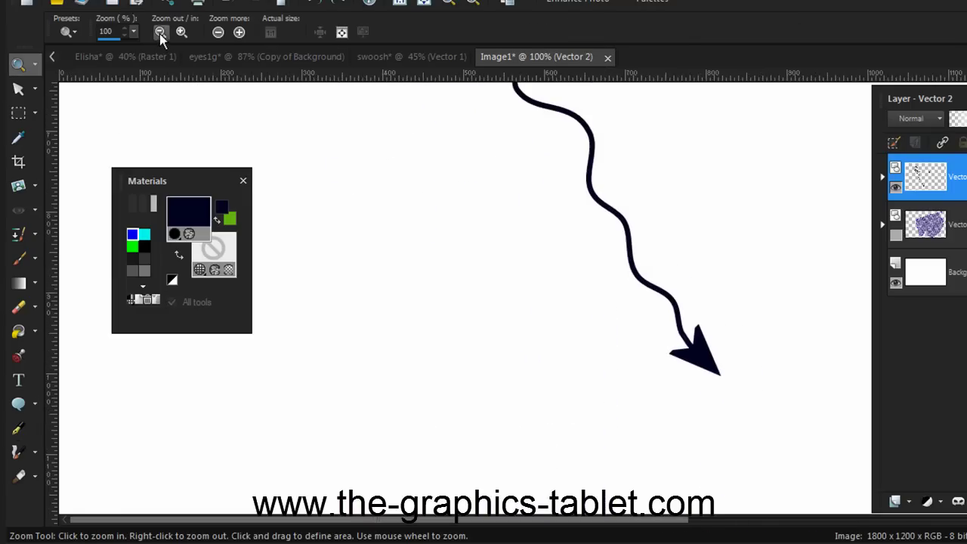
left_click(160, 31)
left_click(160, 31)
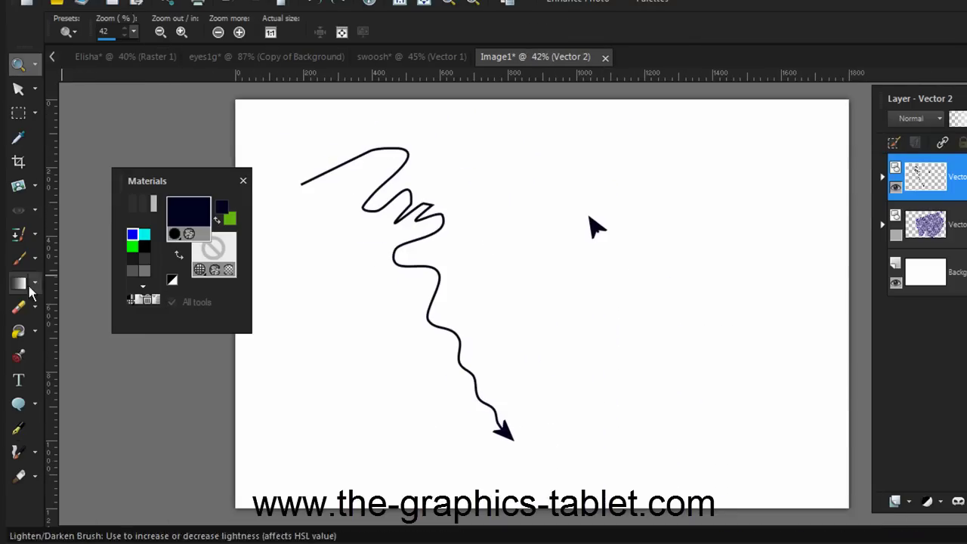
left_click(18, 427)
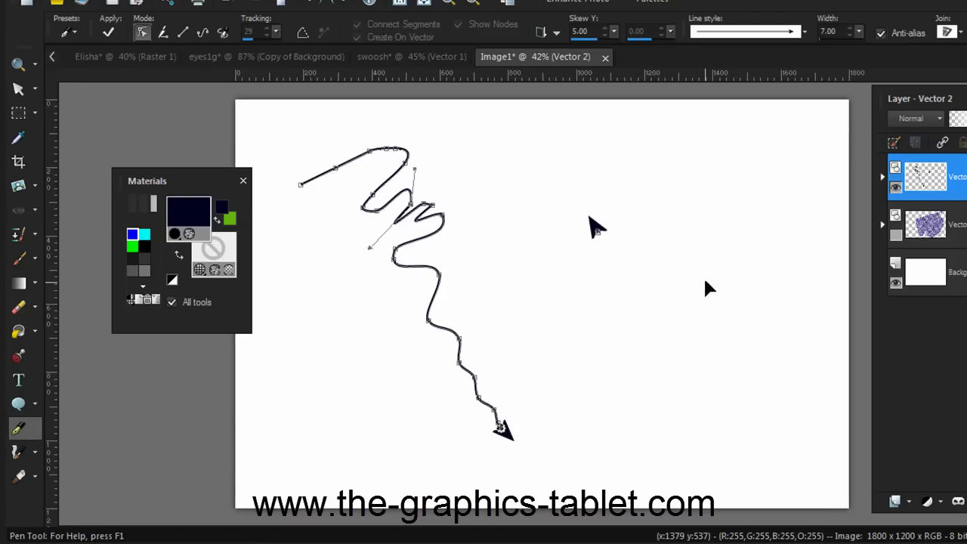
left_click(108, 32)
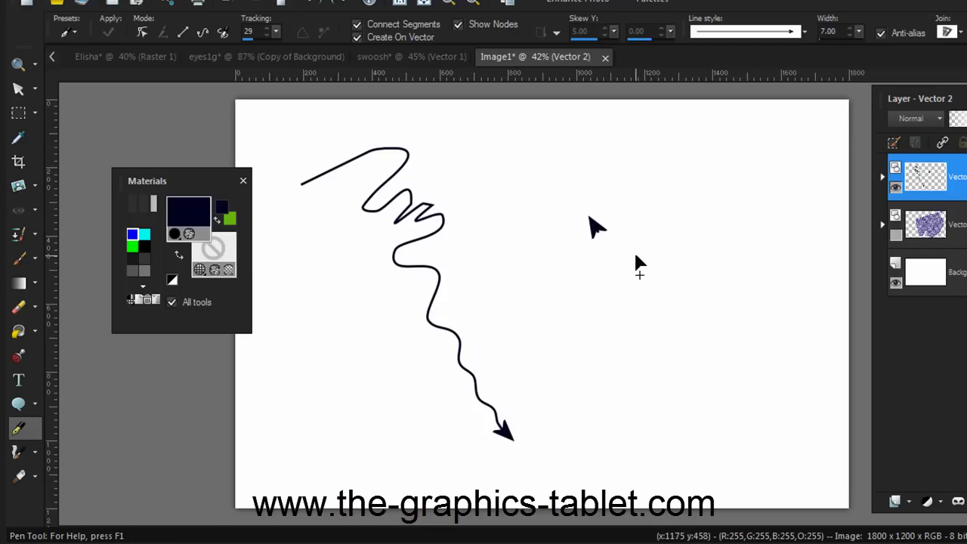
Turn on the Vector 1 layer's visibility to show its blue textured shape.
left_click(896, 236)
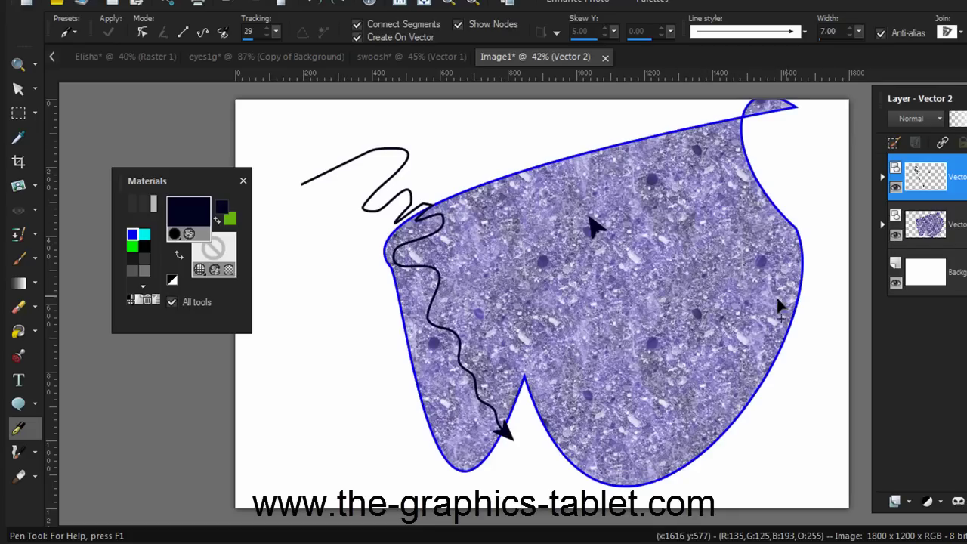